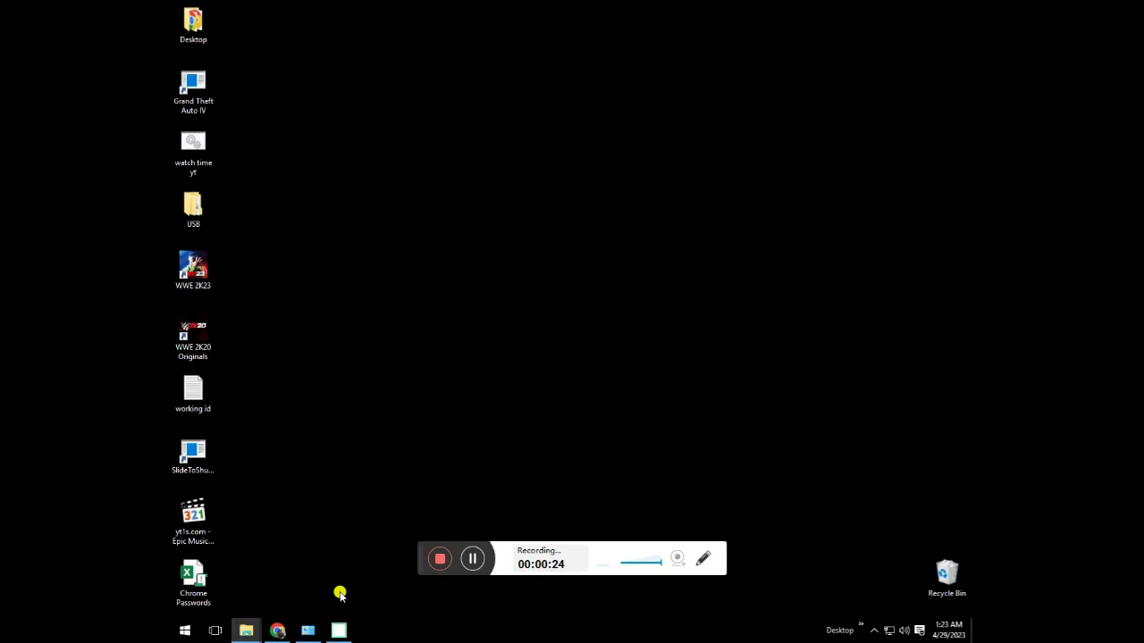
# Review the computer's basic system information, including the Windows edition, processor and memory
pyautogui.click(308, 630)
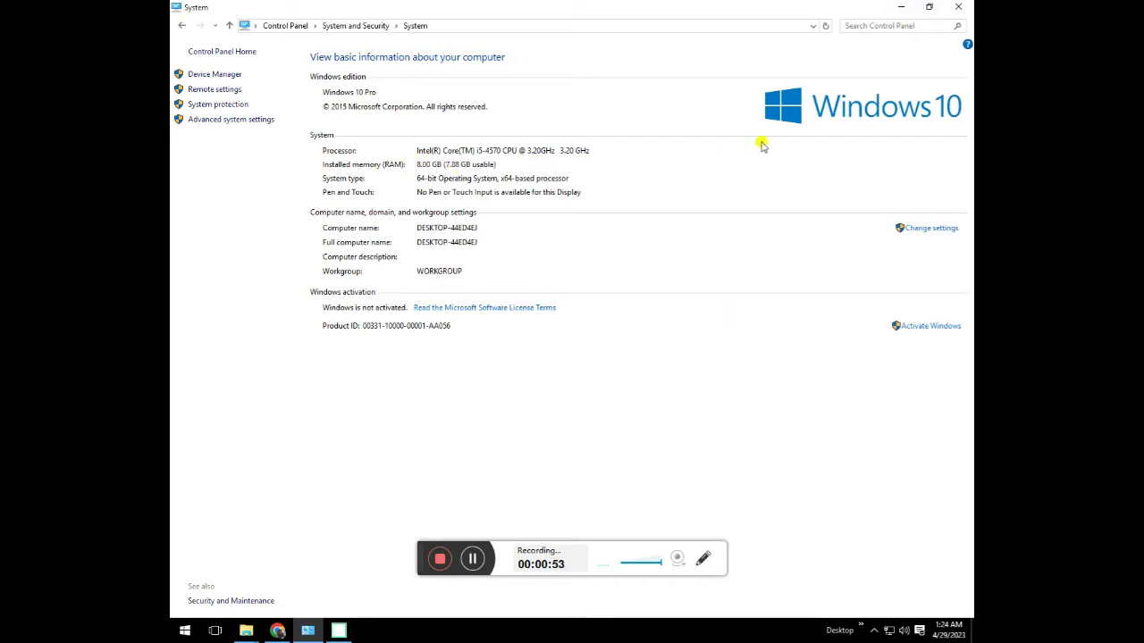
pyautogui.click(899, 5)
# Switch to Chrome, return to the "download windows 11" search results and open Microsoft's Download Windows 11 page in a new tab
pyautogui.click(277, 630)
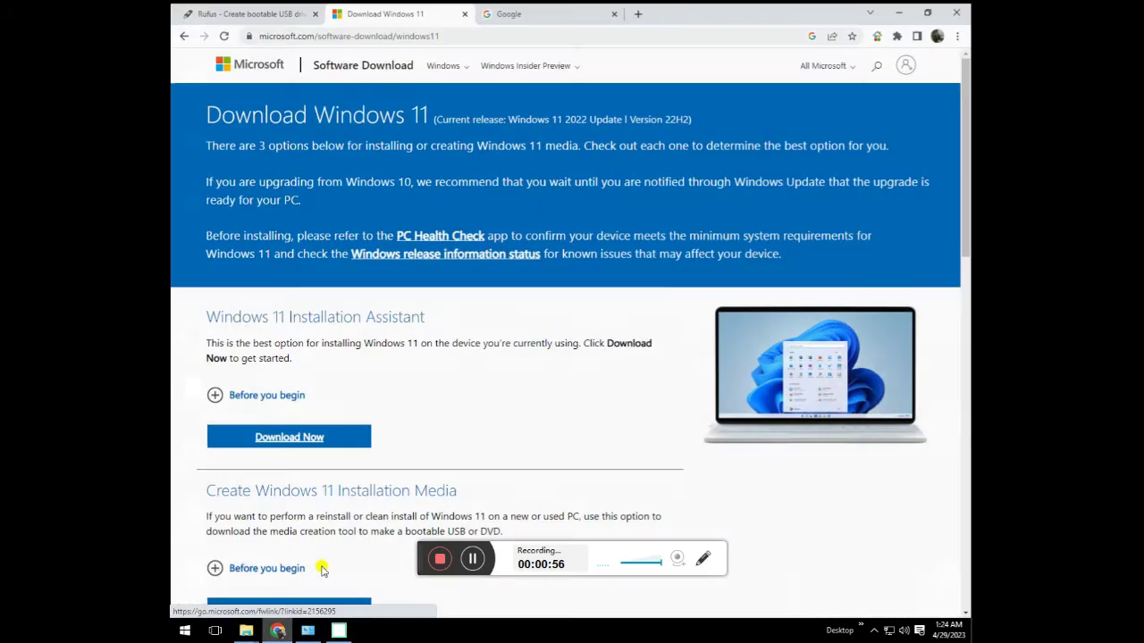
pyautogui.click(184, 32)
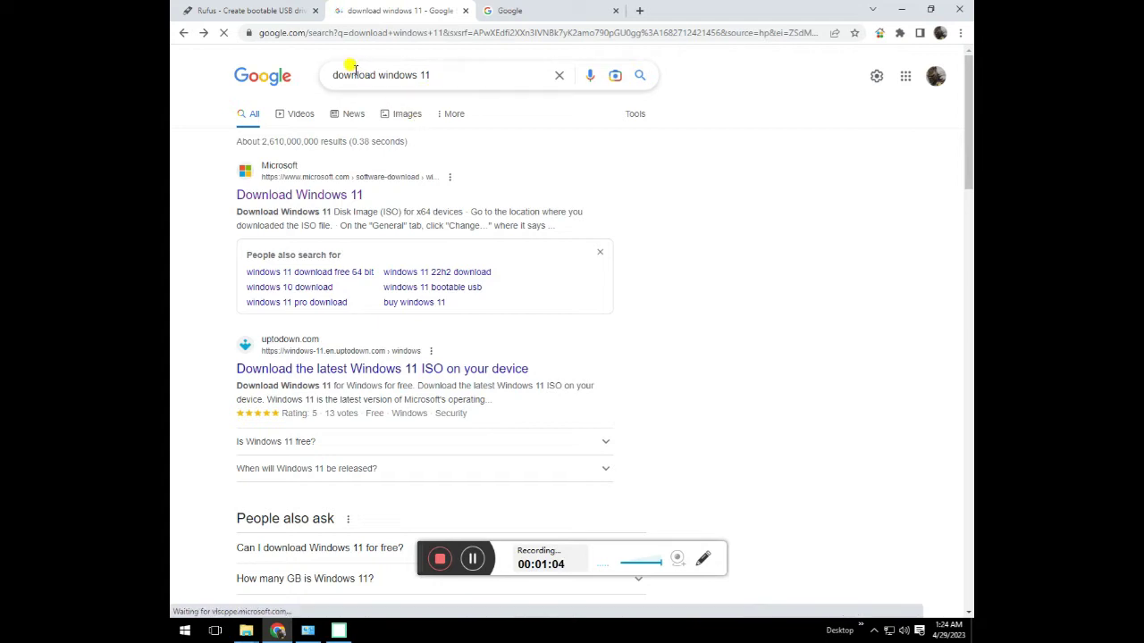
pyautogui.click(465, 77)
pyautogui.click(795, 195)
pyautogui.rightClick(302, 197)
pyautogui.click(350, 205)
pyautogui.click(556, 7)
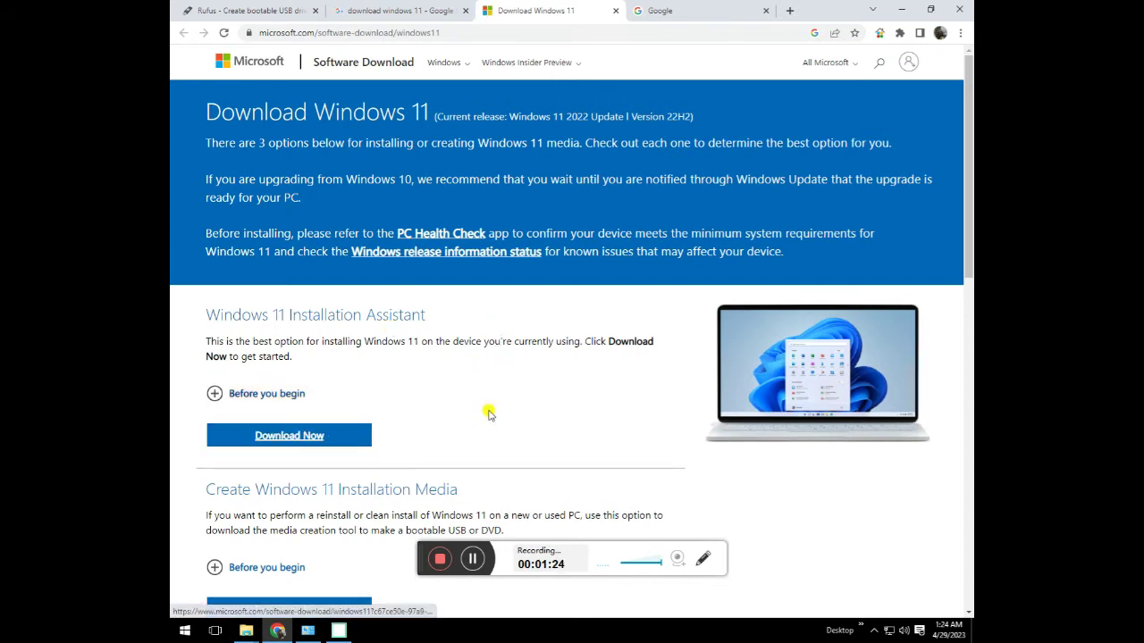
# Choose Windows 11 (multi-edition ISO for x64 devices) as the disk image and request its download
pyautogui.scroll(-2, 506, 424)
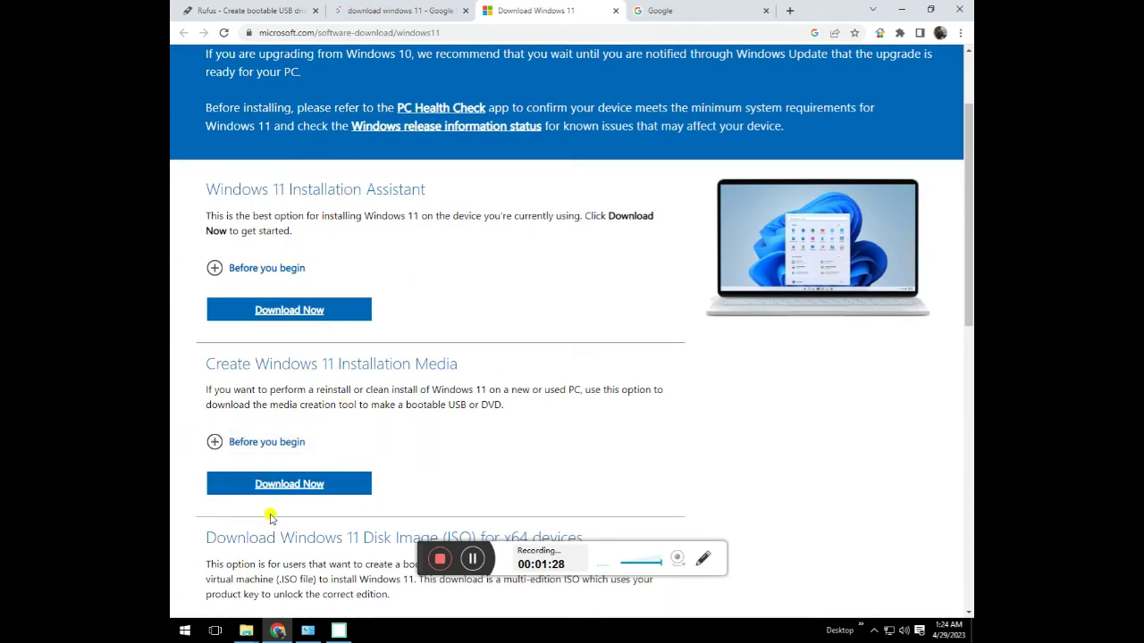
pyautogui.scroll(-3, 444, 449)
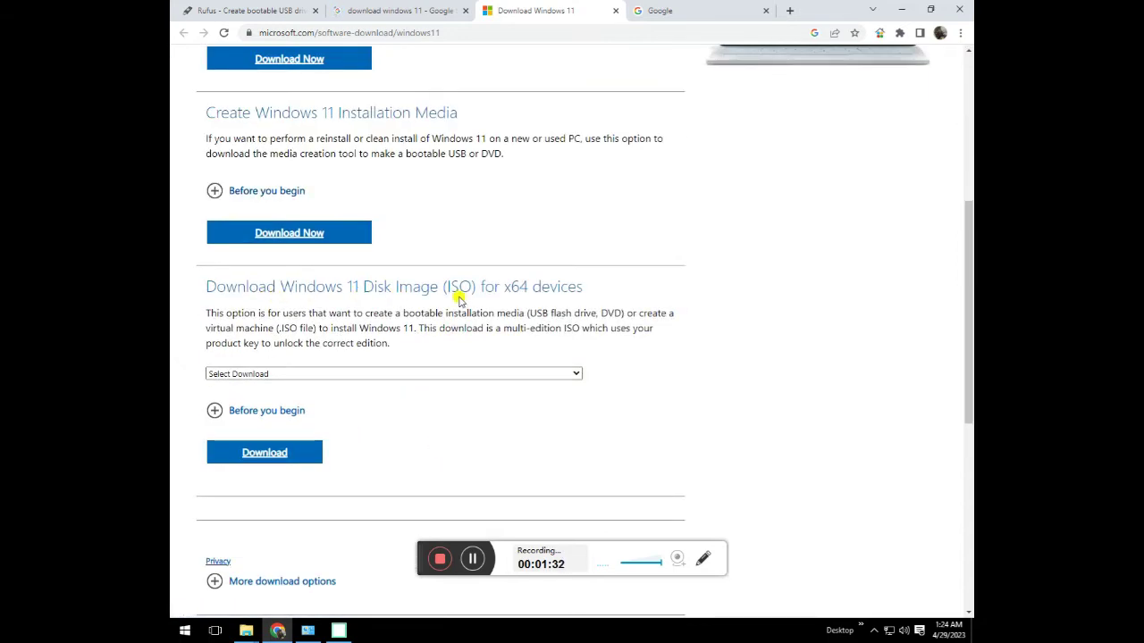
pyautogui.click(505, 375)
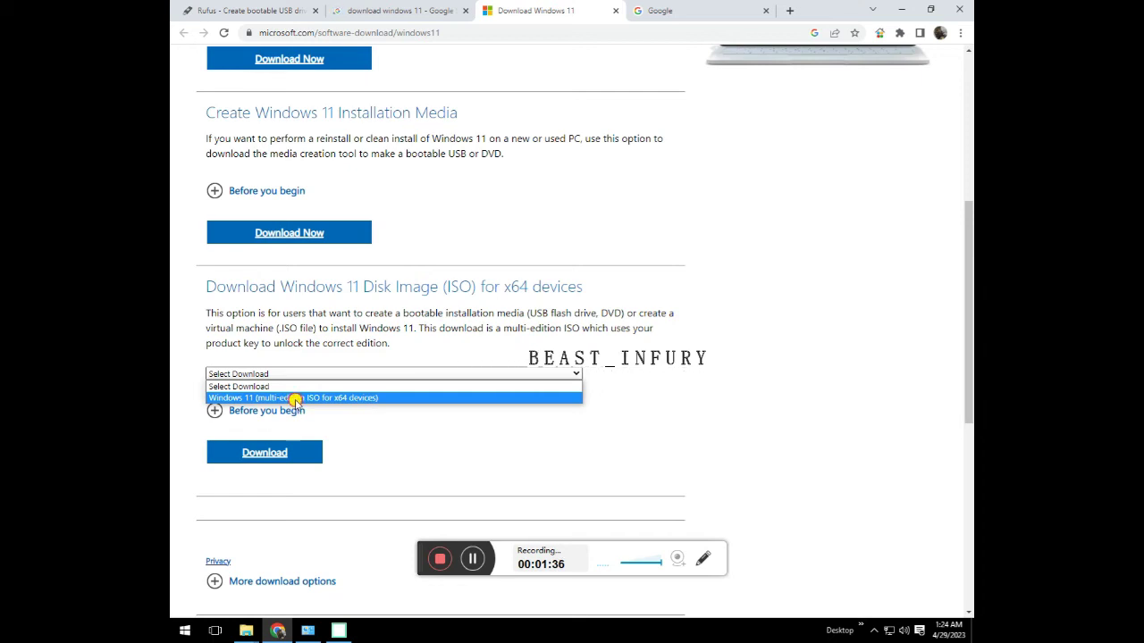
pyautogui.click(295, 399)
pyautogui.click(299, 453)
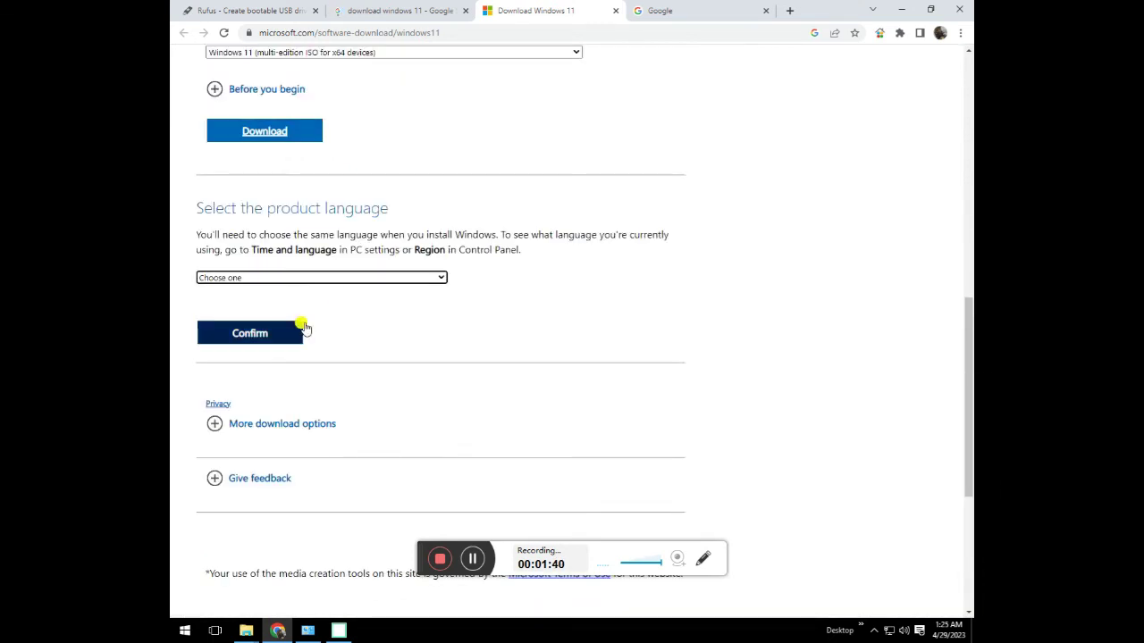
# Set the product language to English (United States), then return to the Google search results page
pyautogui.click(349, 280)
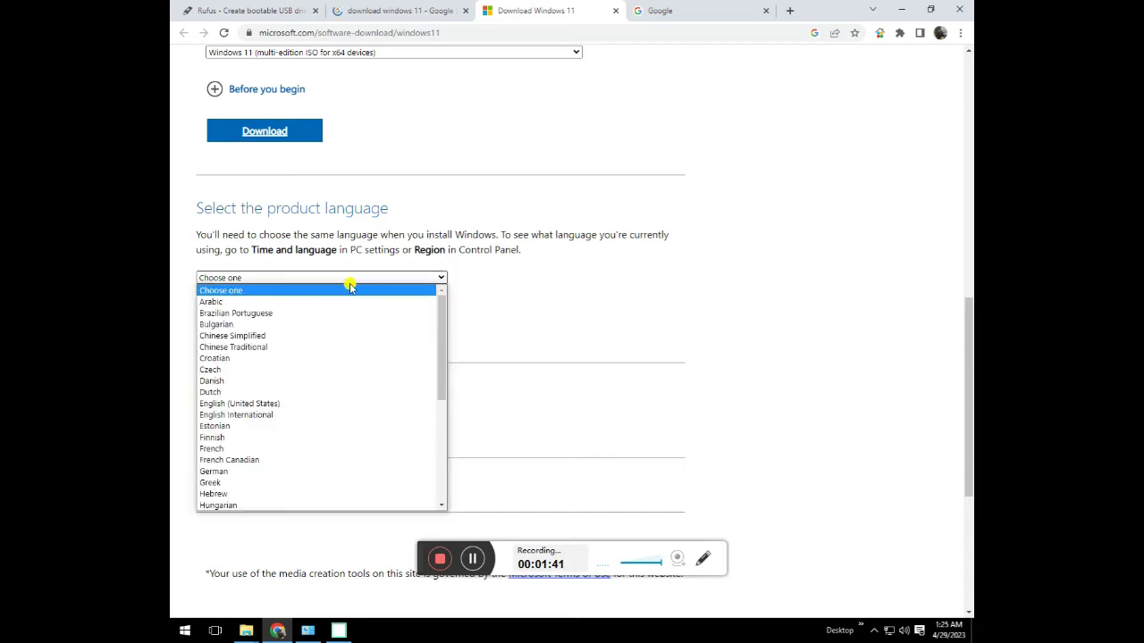
pyautogui.click(307, 407)
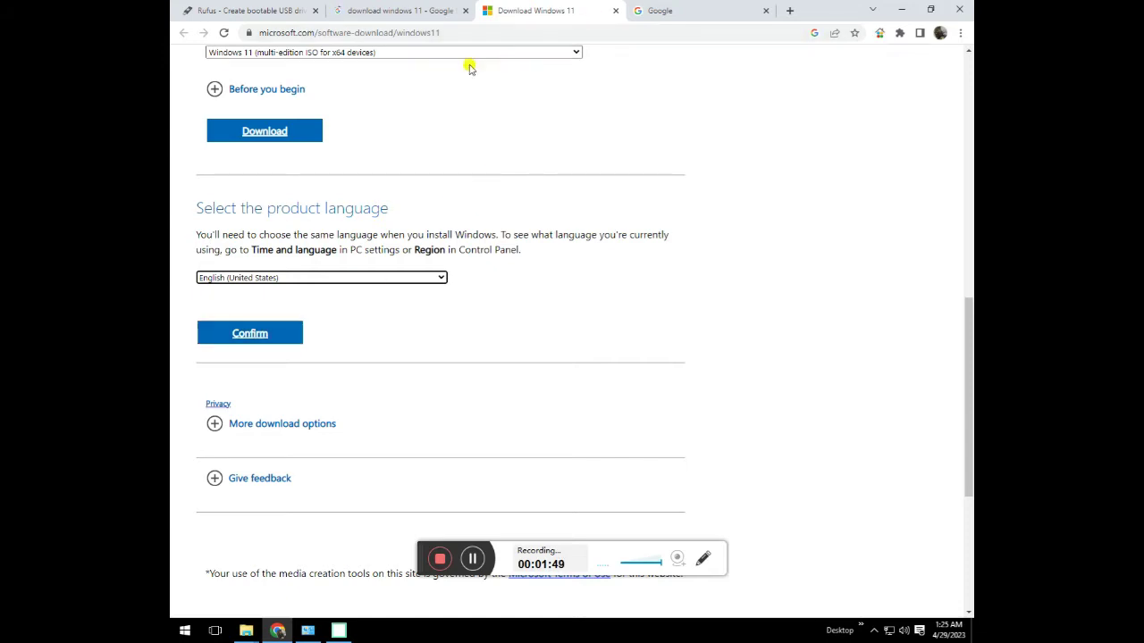
pyautogui.scroll(10, 473, 152)
pyautogui.click(375, 7)
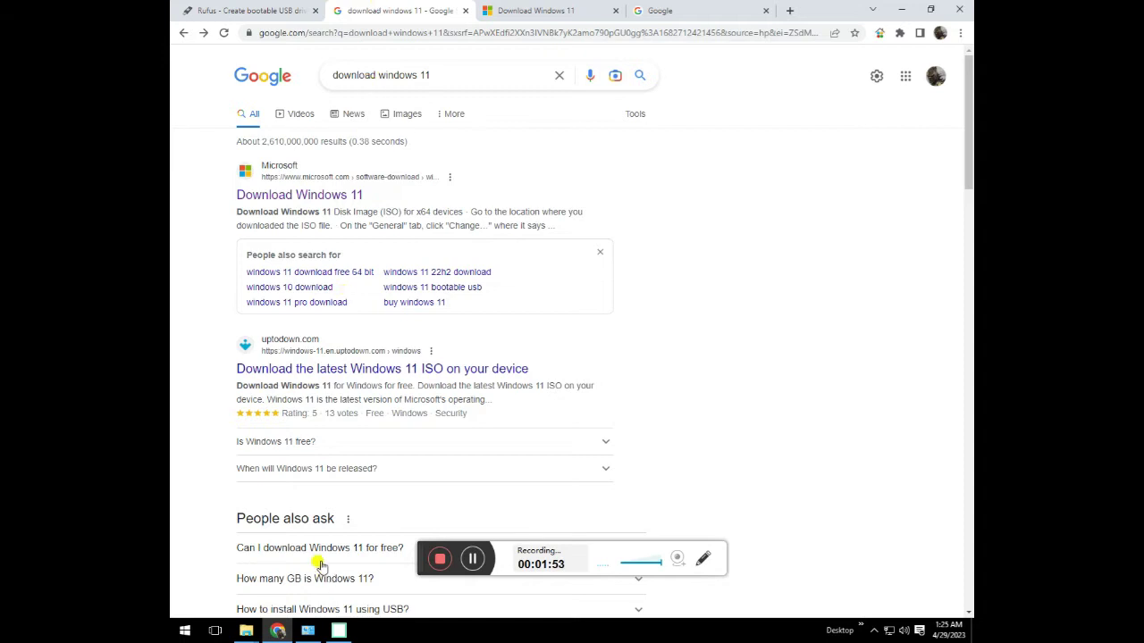
# Switch to File Explorer and check the properties of the Win11_22H2_English_x64v1 disk image in the wondow 11 folder
pyautogui.click(246, 630)
pyautogui.click(250, 604)
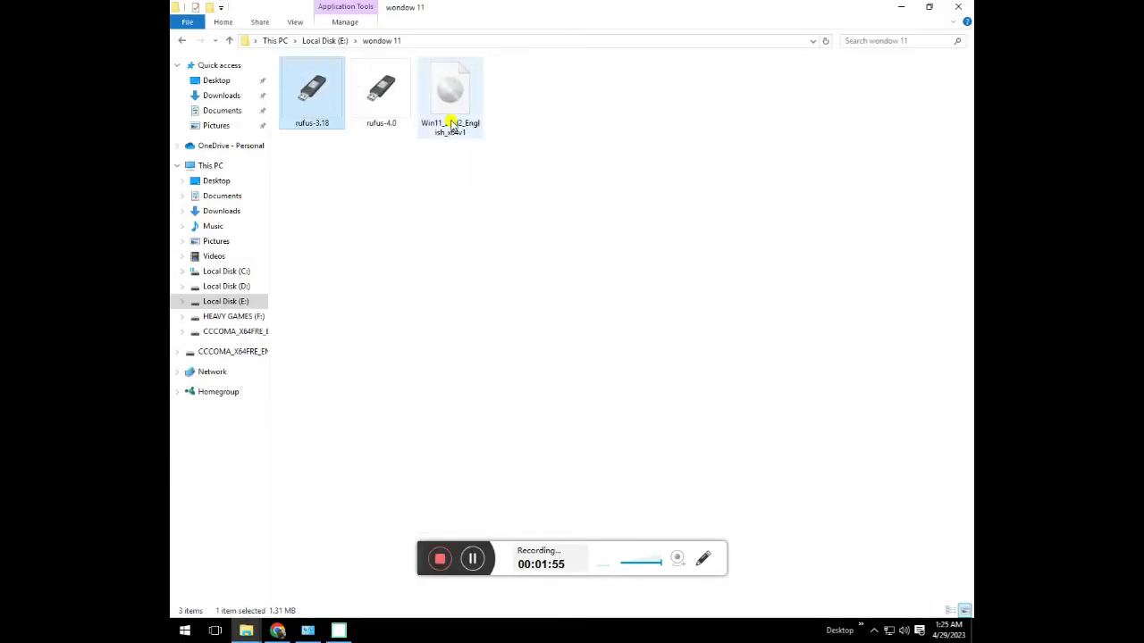
pyautogui.click(454, 125)
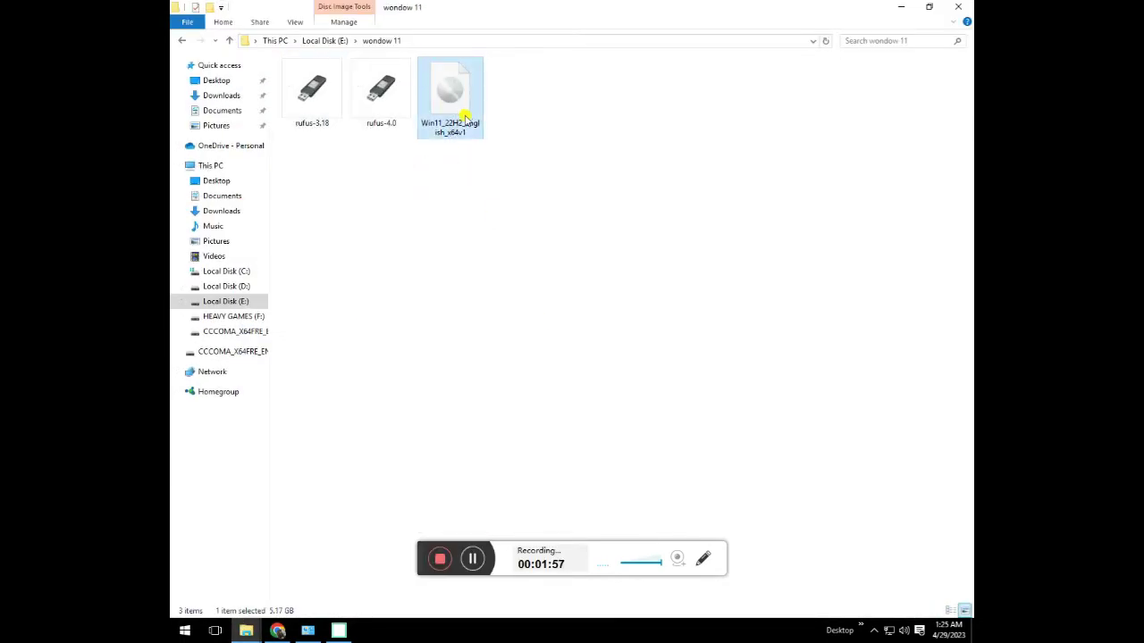
pyautogui.rightClick(459, 128)
pyautogui.click(505, 468)
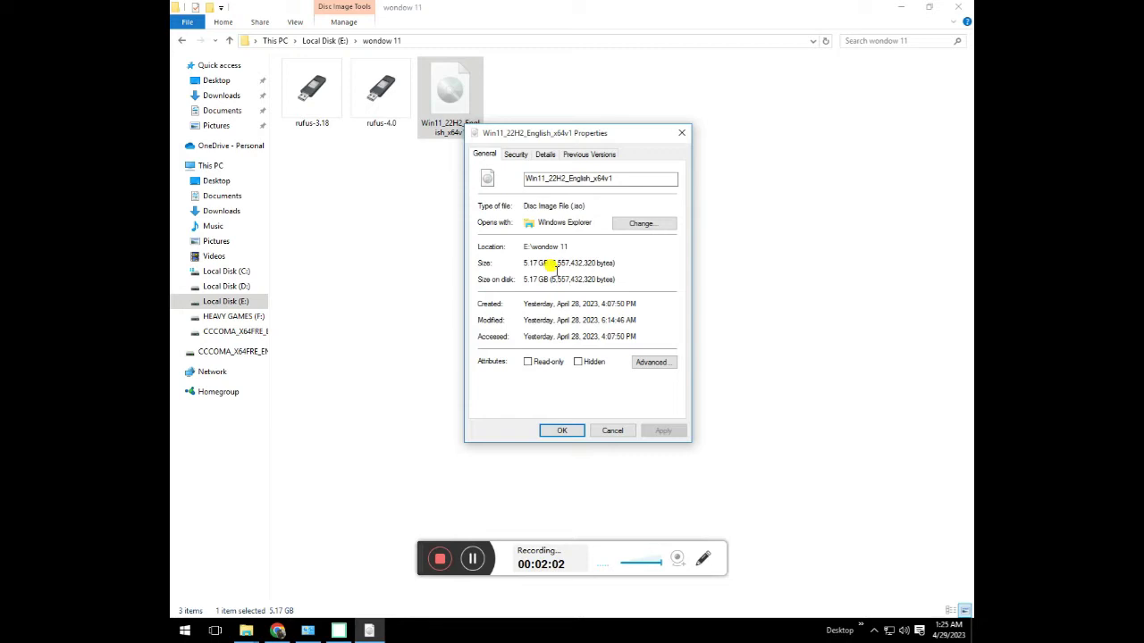
pyautogui.click(679, 132)
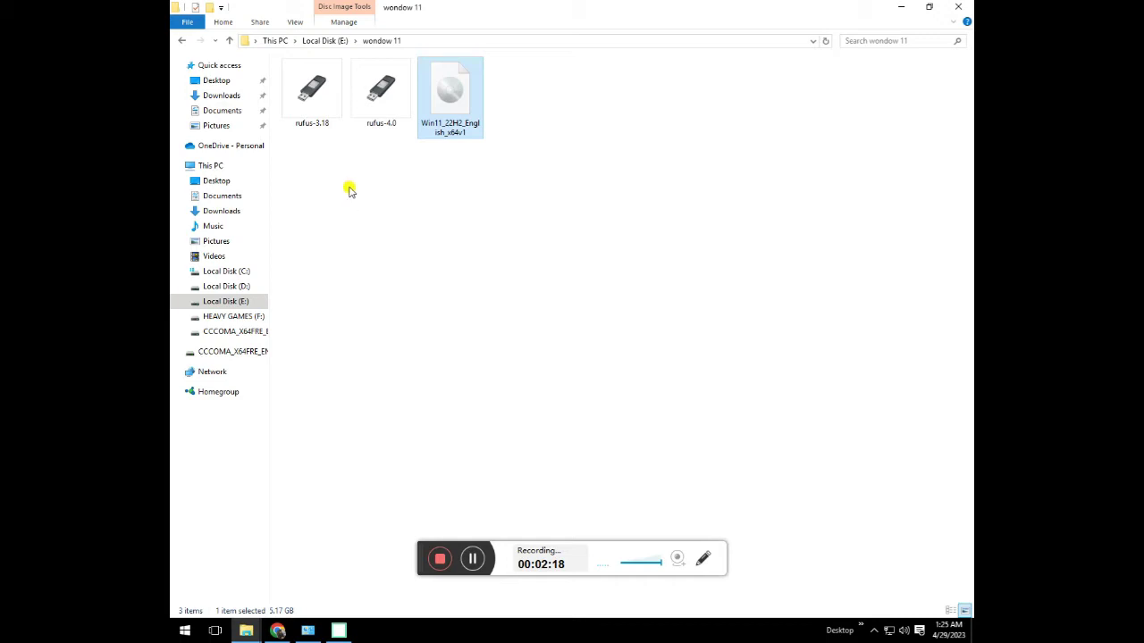
pyautogui.moveTo(319, 150); pyautogui.dragTo(412, 98)
pyautogui.click(378, 199)
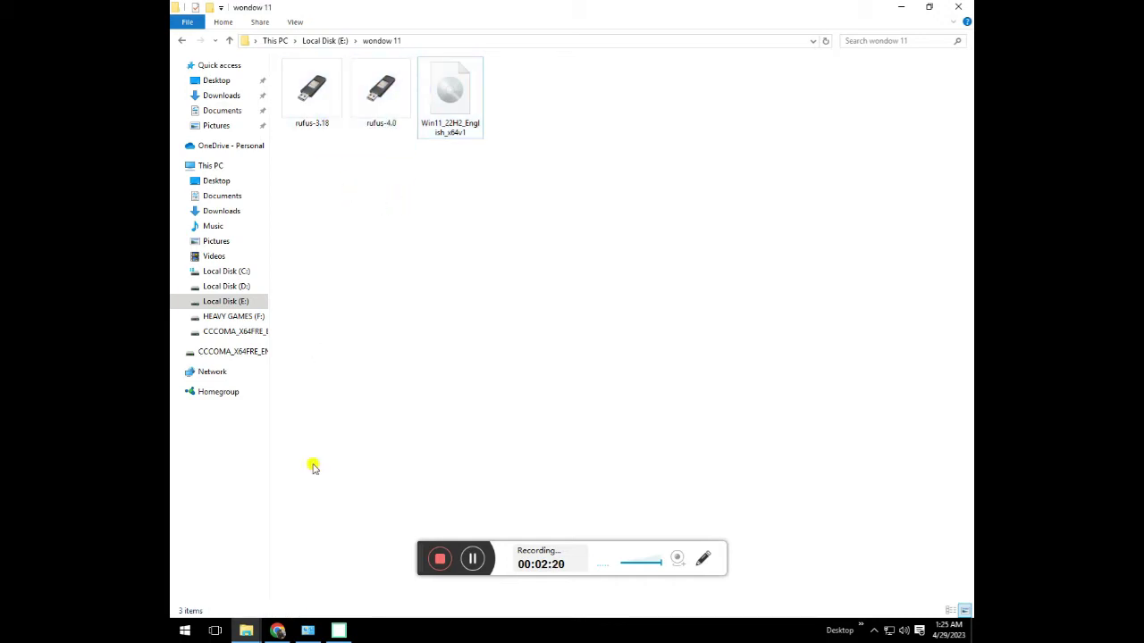
# Switch to Chrome, return to the "rufus download" search results and open the official Rufus website
pyautogui.click(272, 632)
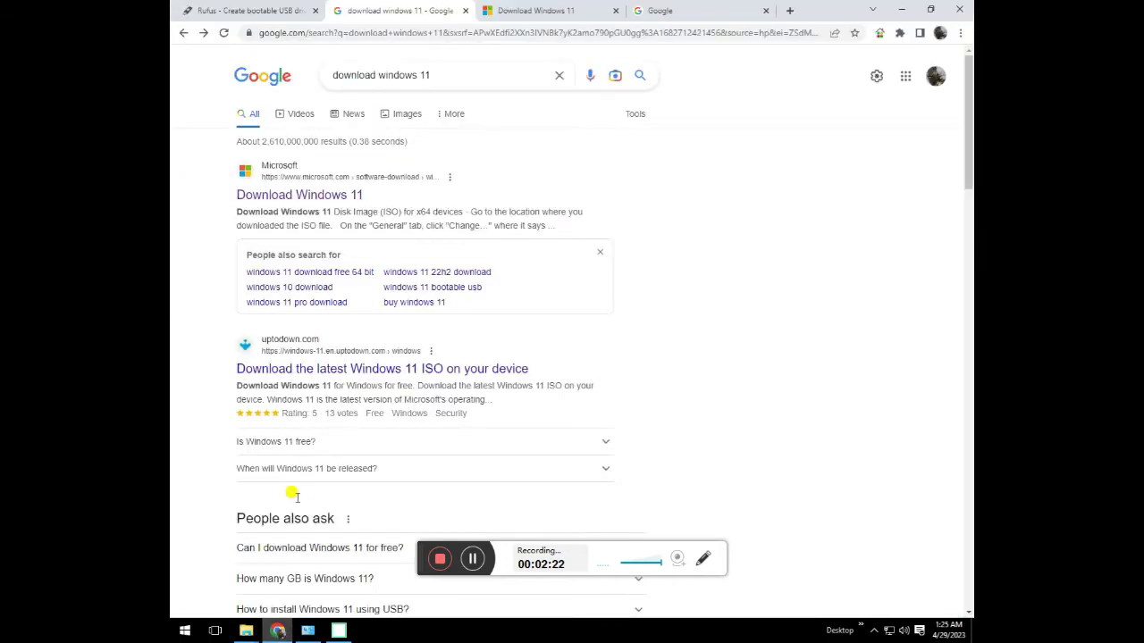
pyautogui.click(252, 11)
pyautogui.scroll(5, 235, 83)
pyautogui.click(183, 32)
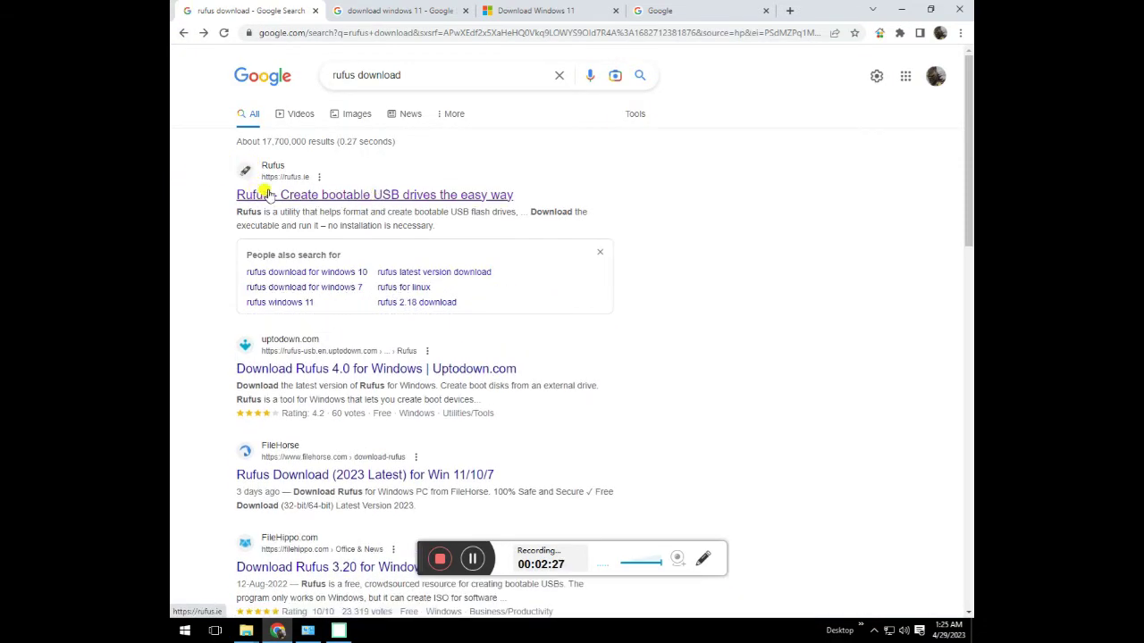
pyautogui.click(436, 197)
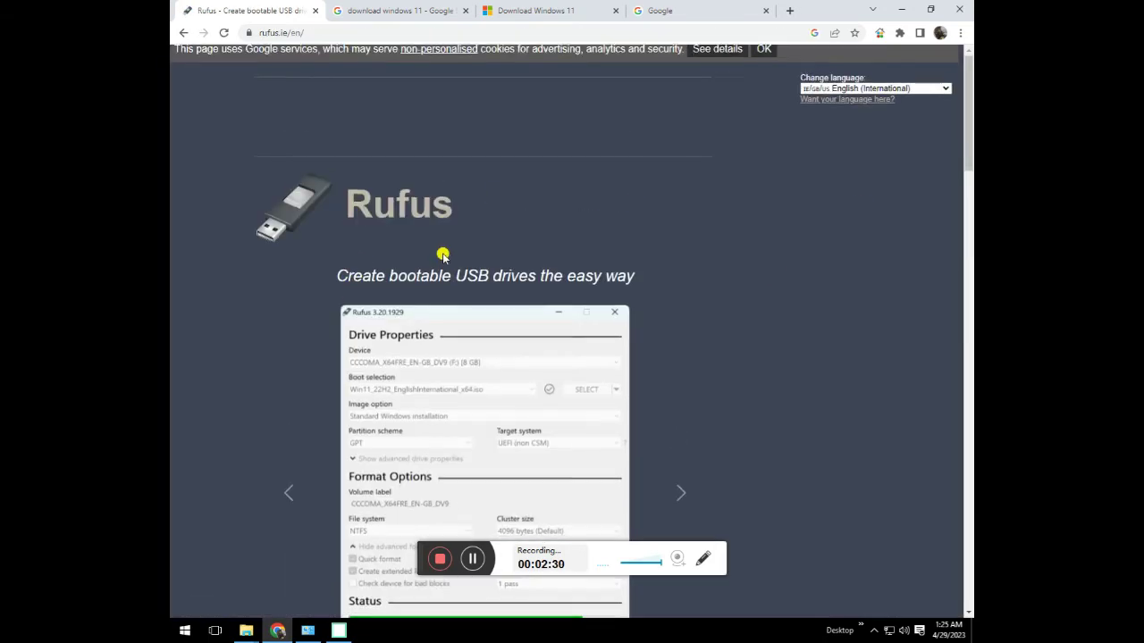
# Download the standard Windows x64 release rufus-4.0.exe from the latest releases table
pyautogui.scroll(-1, 456, 224)
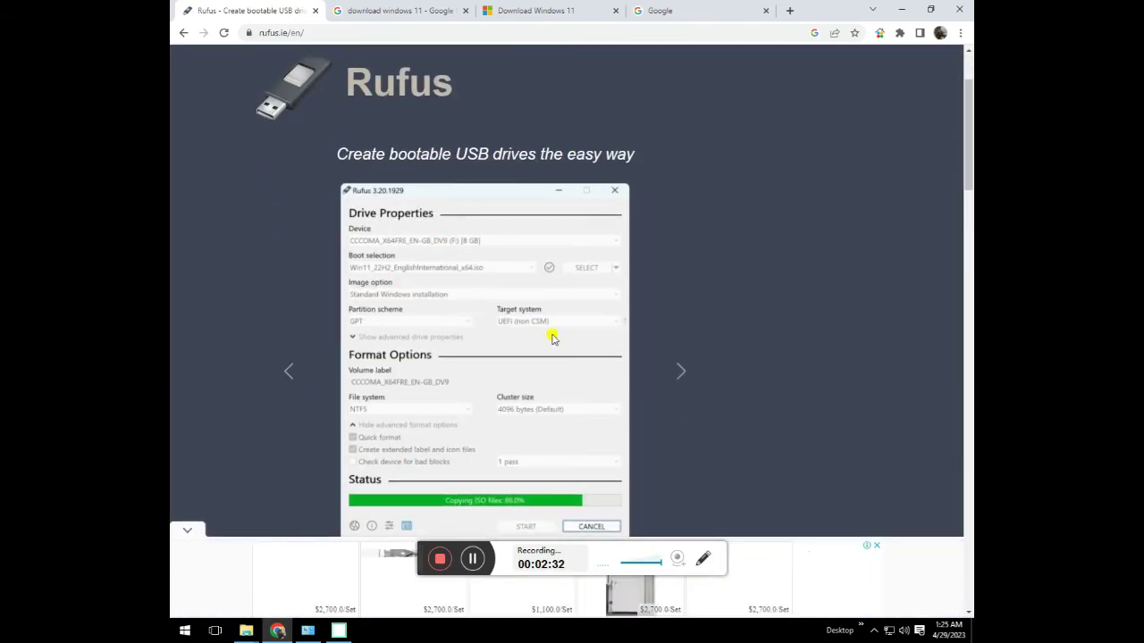
pyautogui.scroll(-2, 551, 336)
pyautogui.scroll(-5, 551, 335)
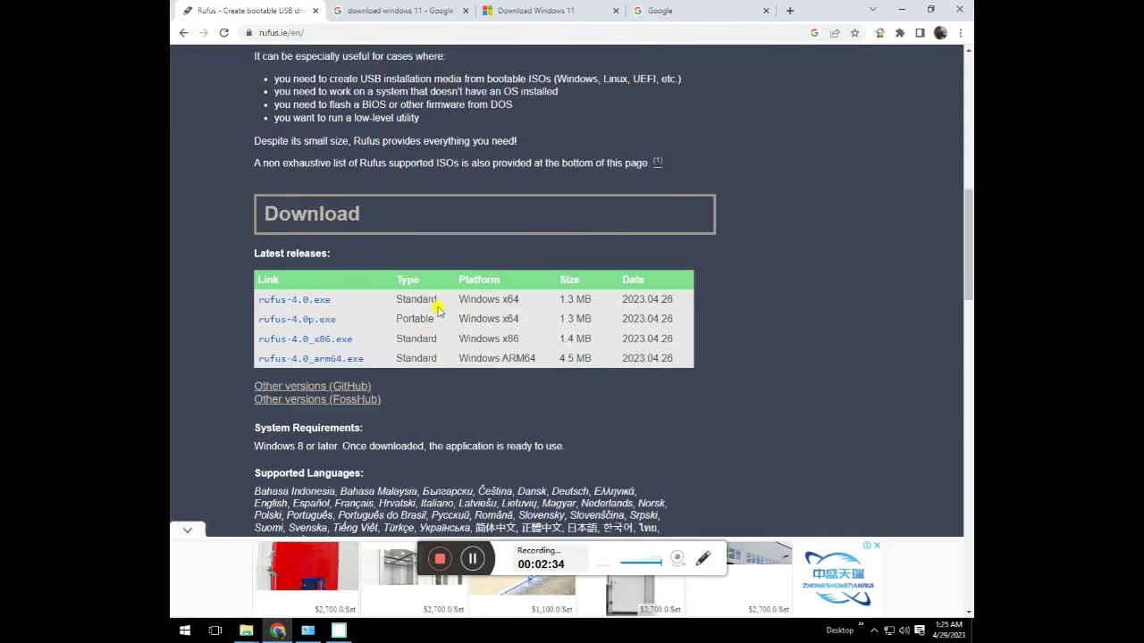
pyautogui.click(324, 305)
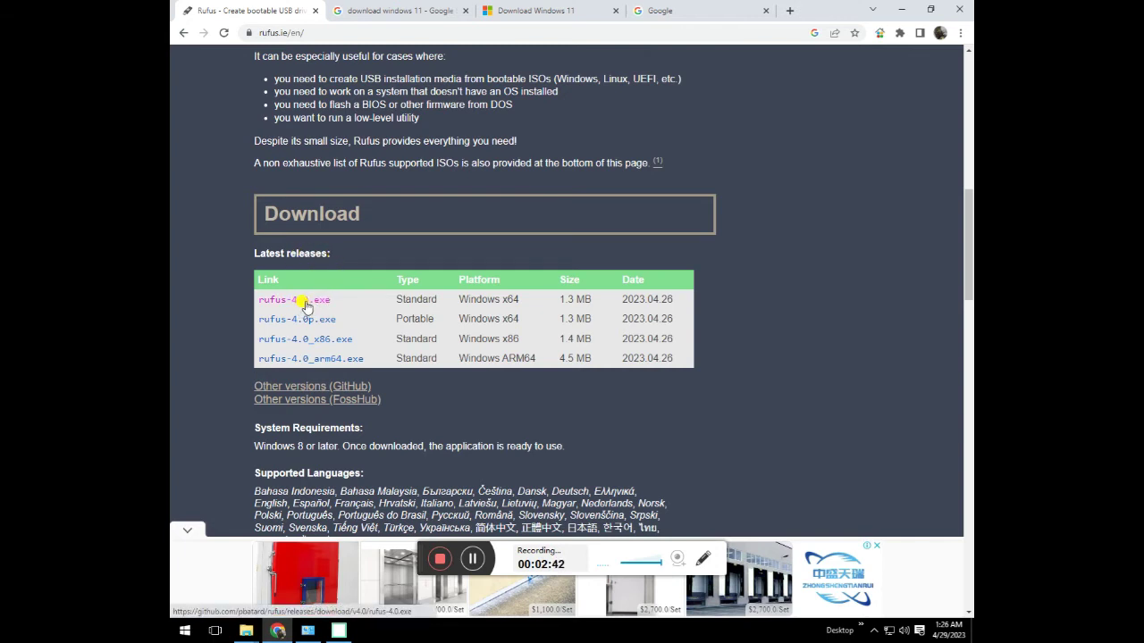
# Switch to File Explorer and check the properties of the rufus-3.18 application in the wondow 11 folder
pyautogui.click(284, 630)
pyautogui.click(320, 116)
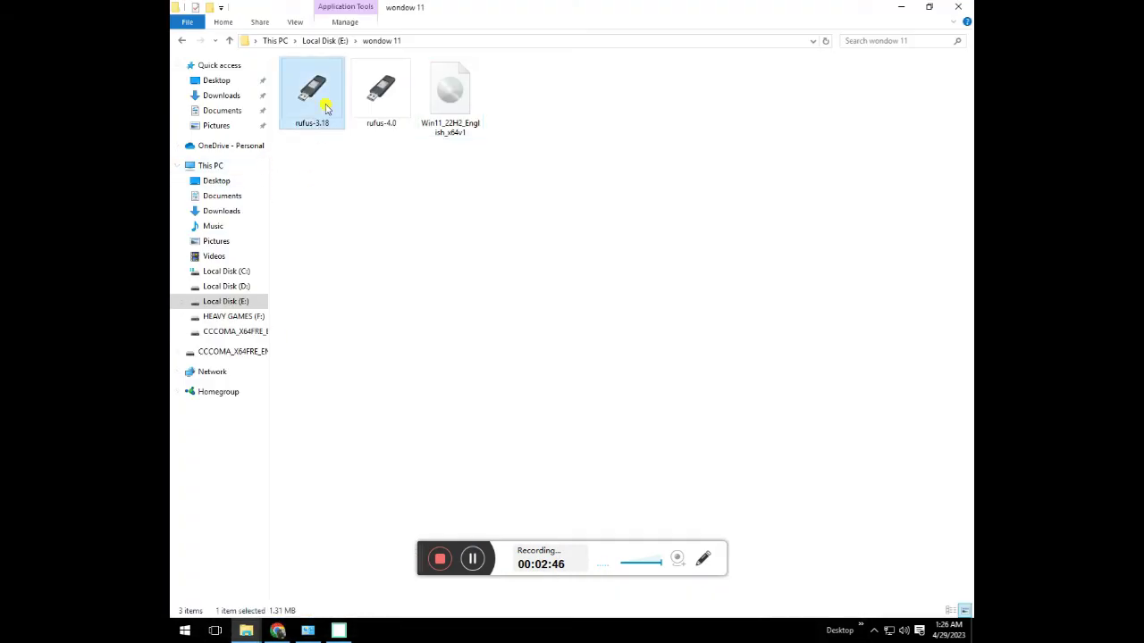
pyautogui.rightClick(320, 122)
pyautogui.click(421, 409)
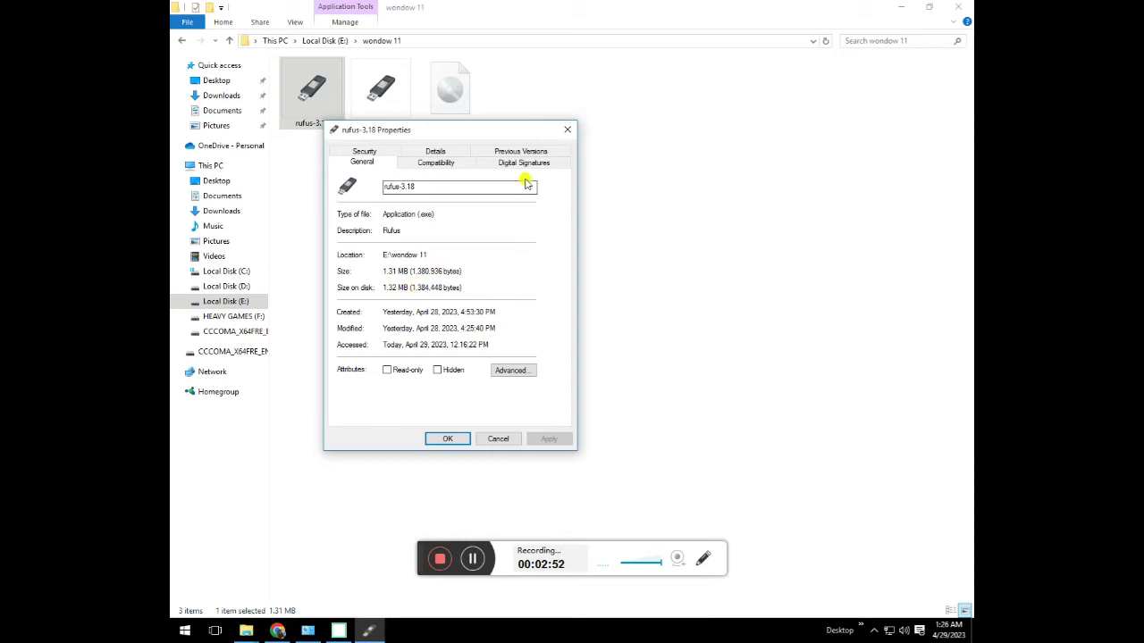
pyautogui.click(567, 130)
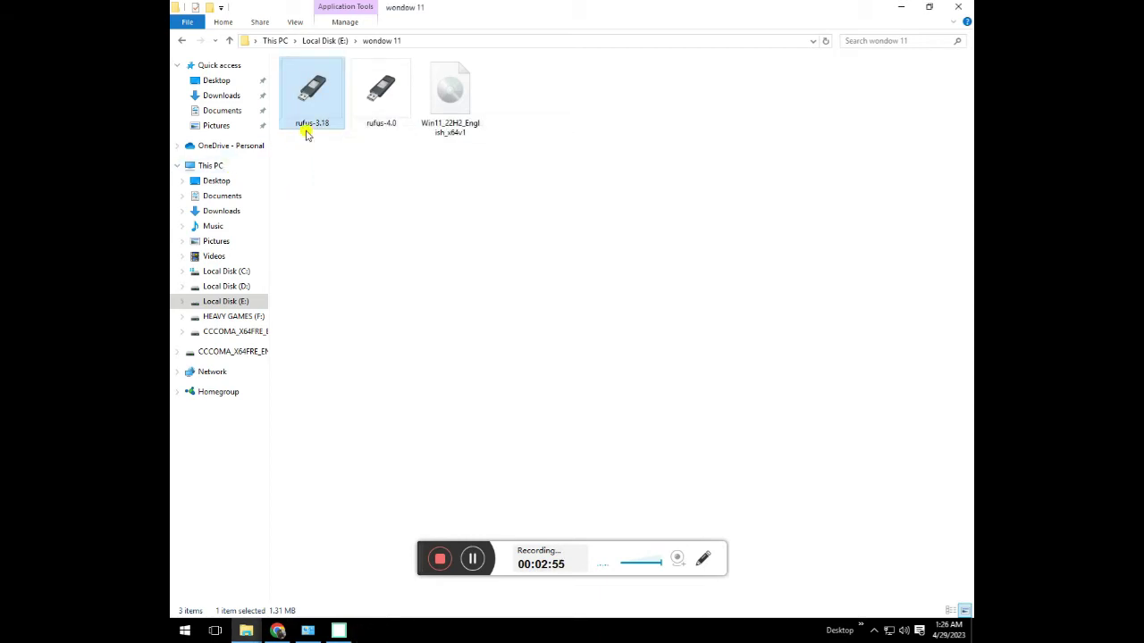
# Launch the rufus-3.18 application from the wondow 11 folder
pyautogui.moveTo(541, 139); pyautogui.dragTo(440, 57)
pyautogui.moveTo(324, 155); pyautogui.dragTo(417, 116)
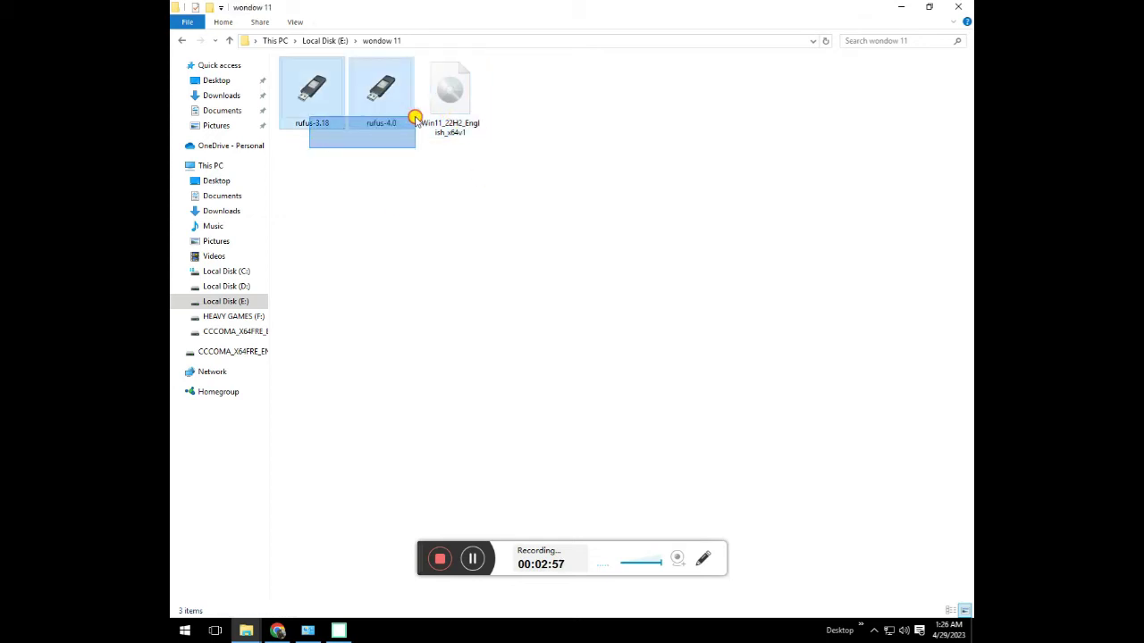
pyautogui.click(581, 263)
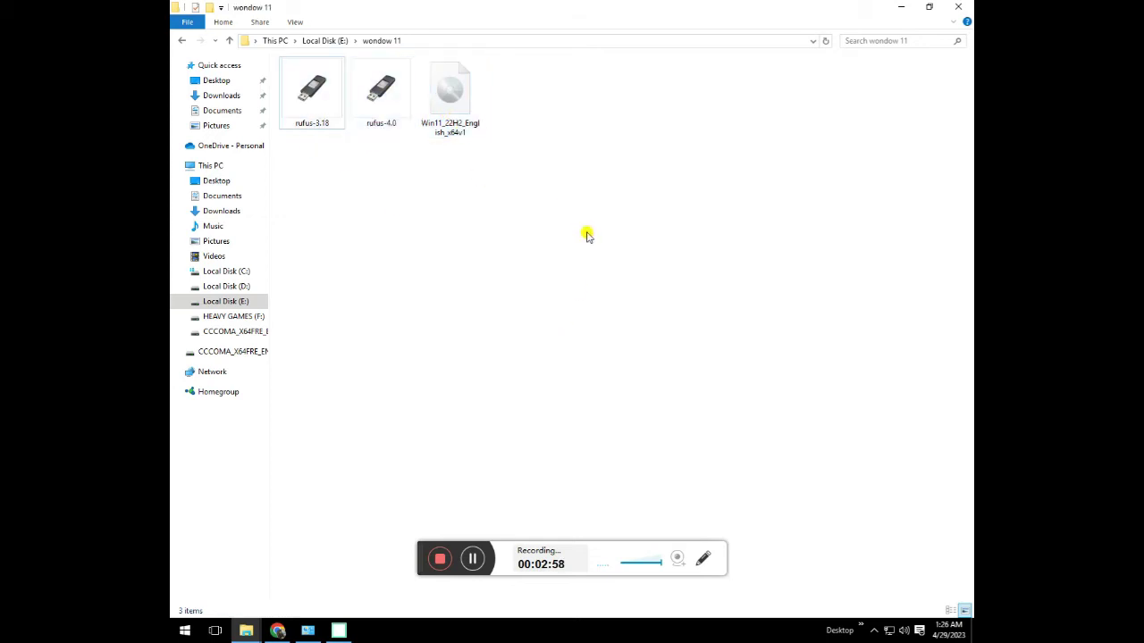
pyautogui.doubleClick(318, 123)
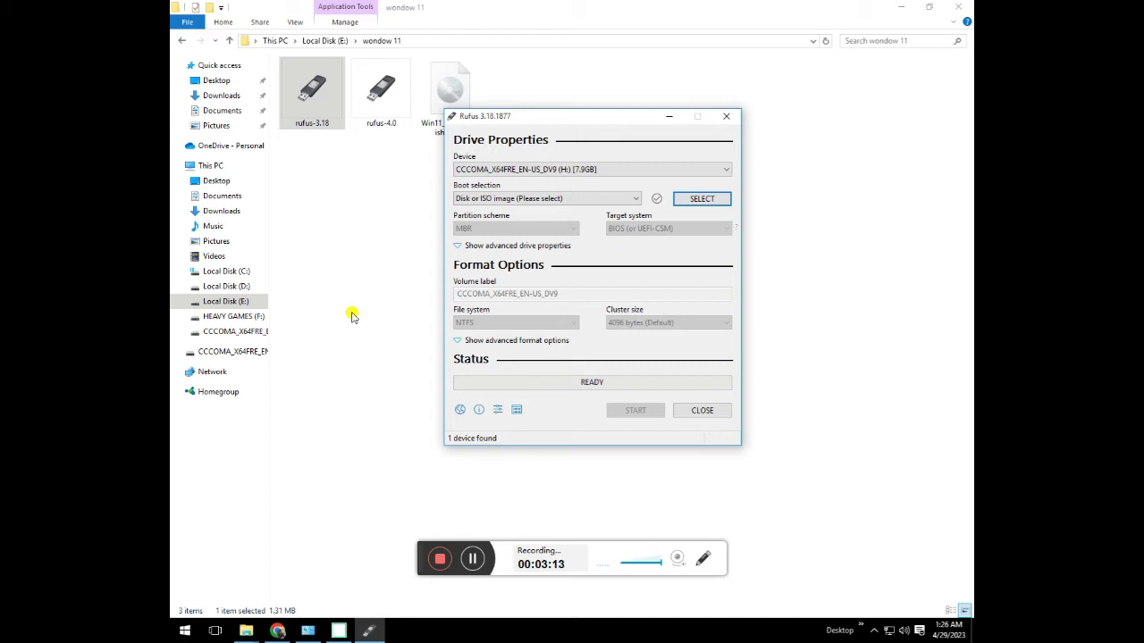
# Check the CCCOMA_X64FRE_EN-US_DV9 (H:) USB drive in a new This PC window, then return to Rufus
pyautogui.rightClick(229, 167)
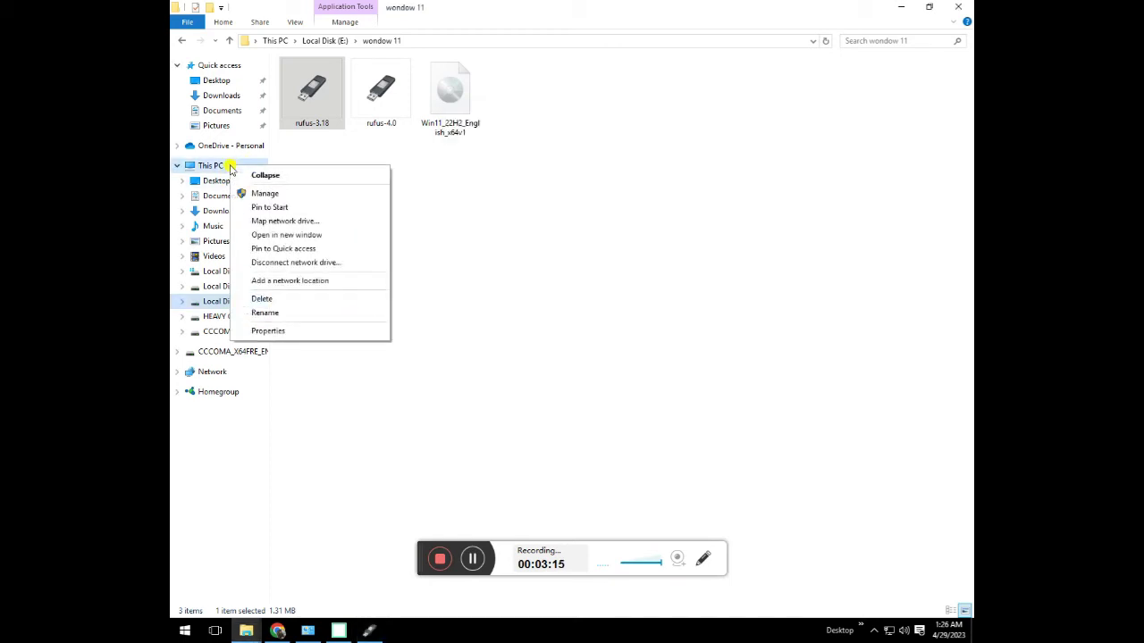
pyautogui.click(284, 235)
pyautogui.click(506, 225)
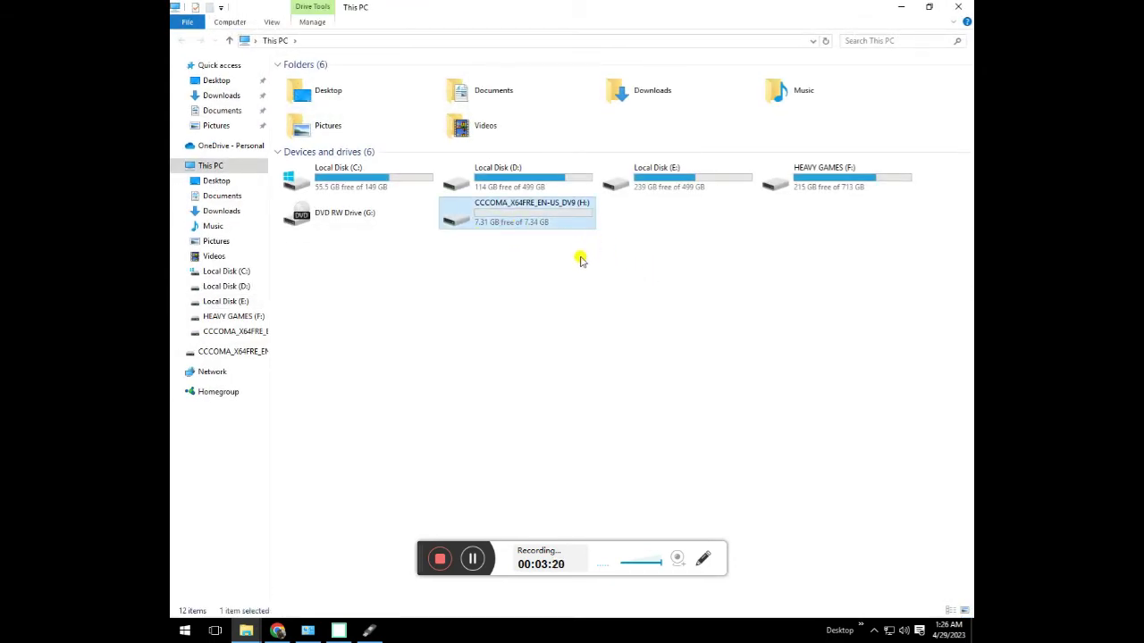
pyautogui.click(901, 7)
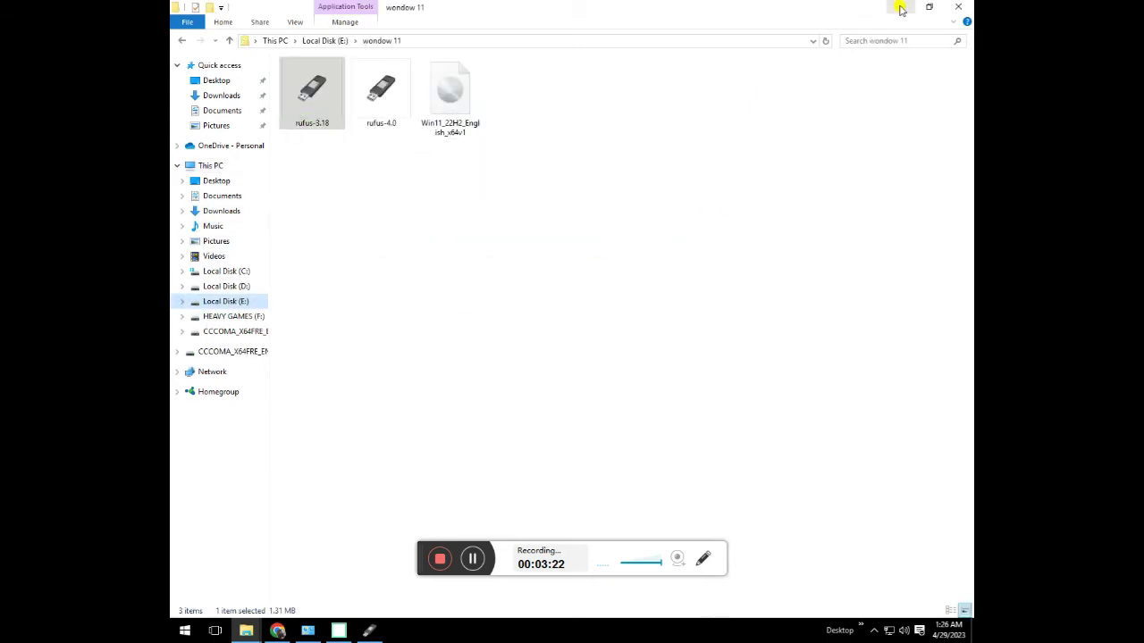
pyautogui.click(369, 631)
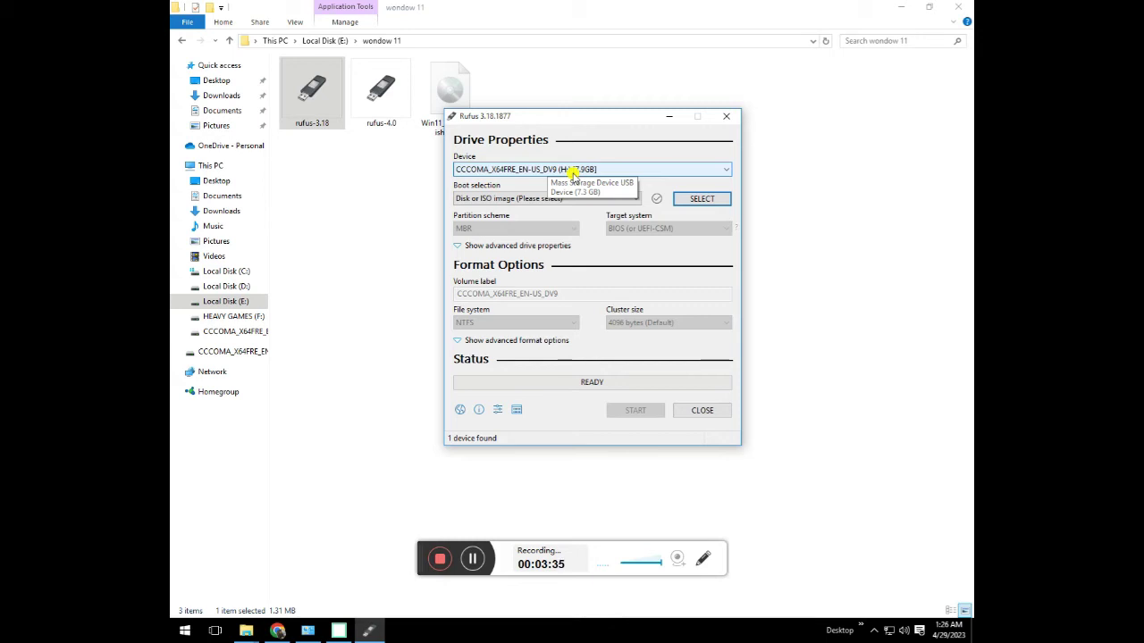
# Select the CCCOMA_X64FRE_EN-US_DV9 (H:) device and load Win11_22H2_English_x64v1 from the wondow 11 folder as the boot image
pyautogui.click(651, 170)
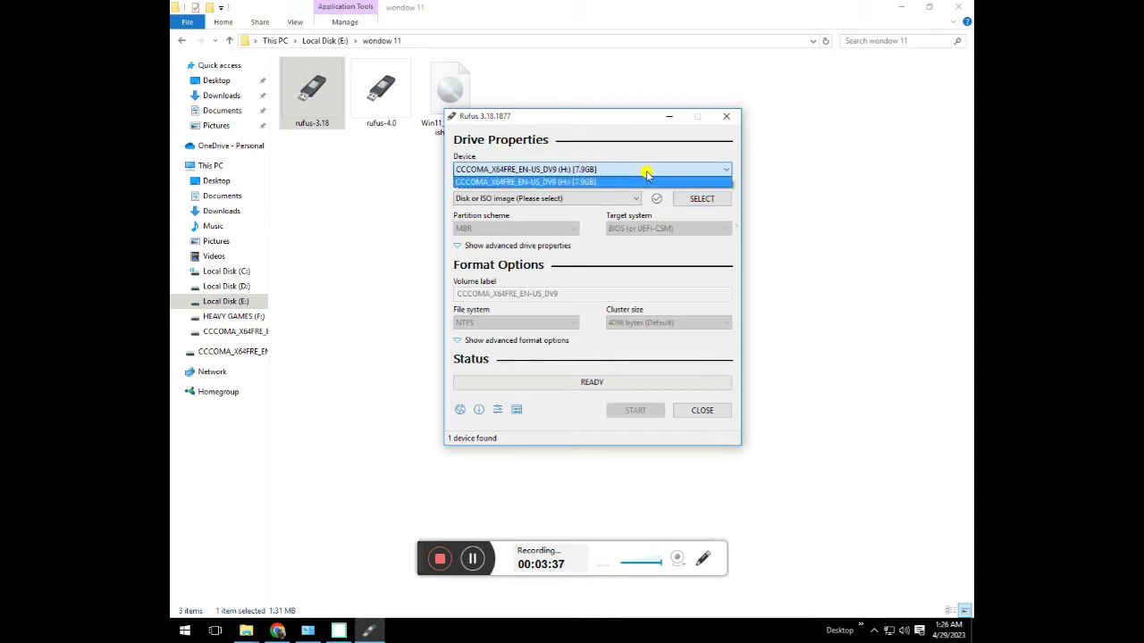
pyautogui.click(647, 177)
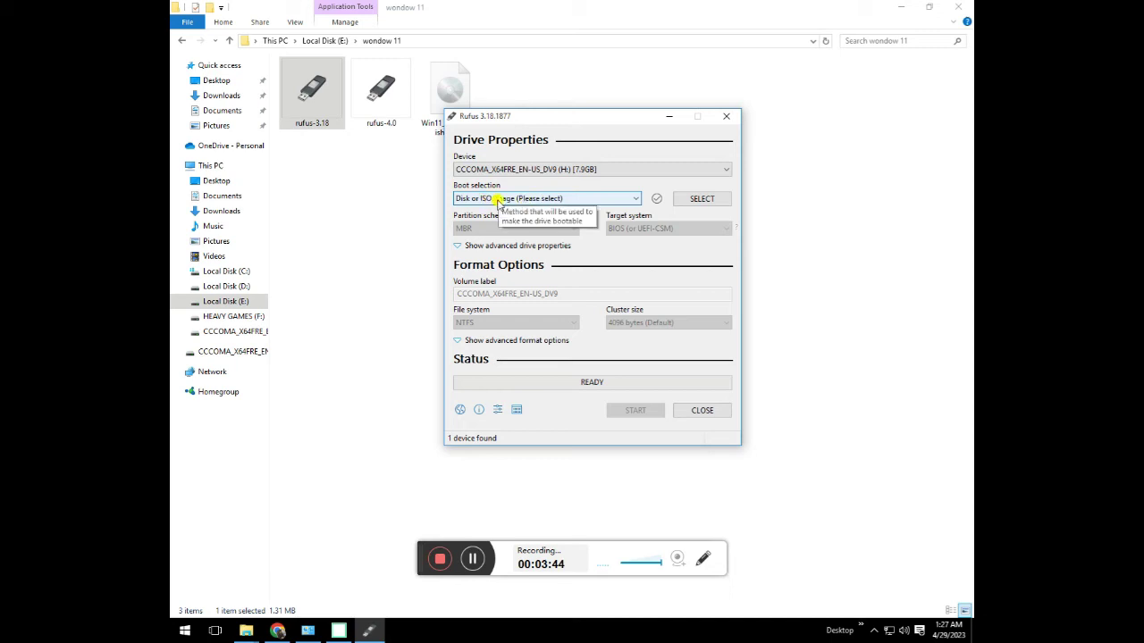
pyautogui.click(714, 201)
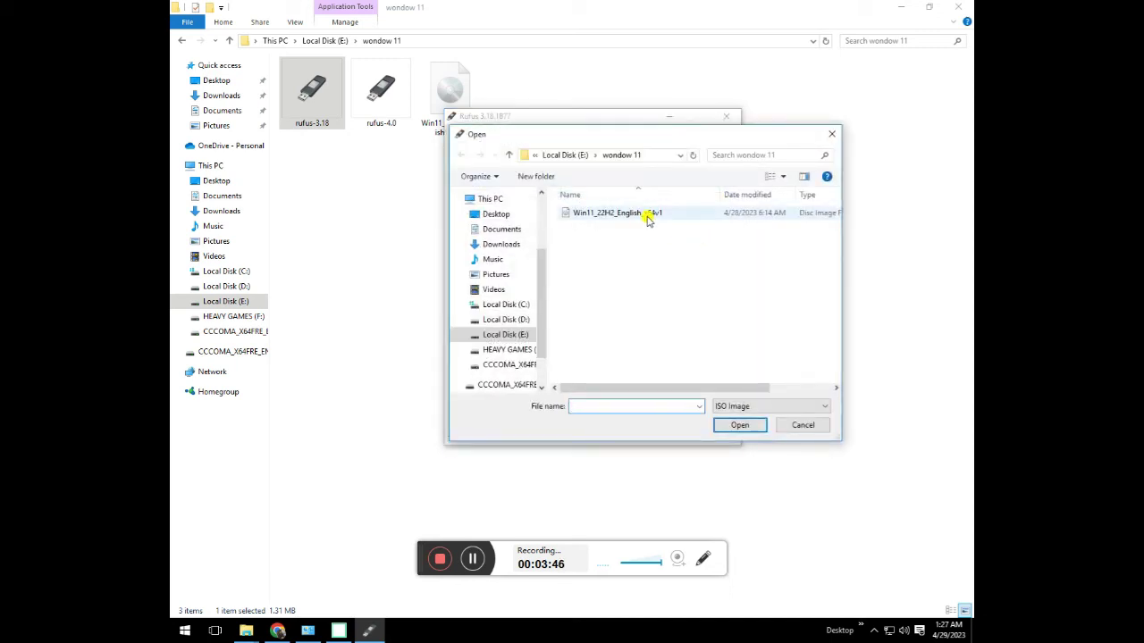
pyautogui.click(647, 214)
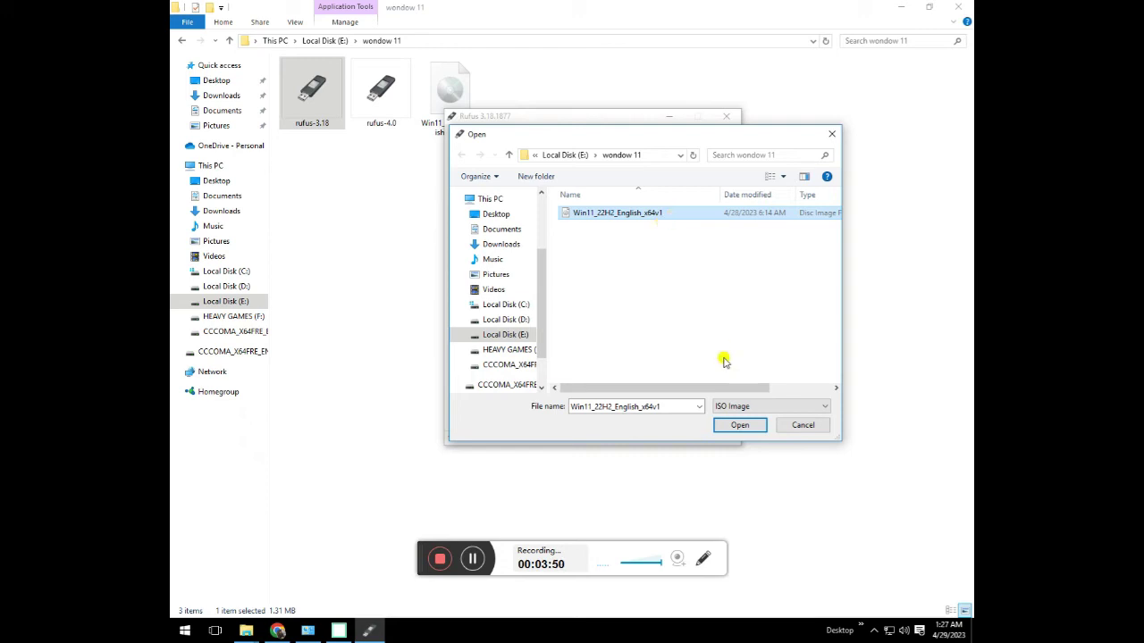
pyautogui.click(740, 425)
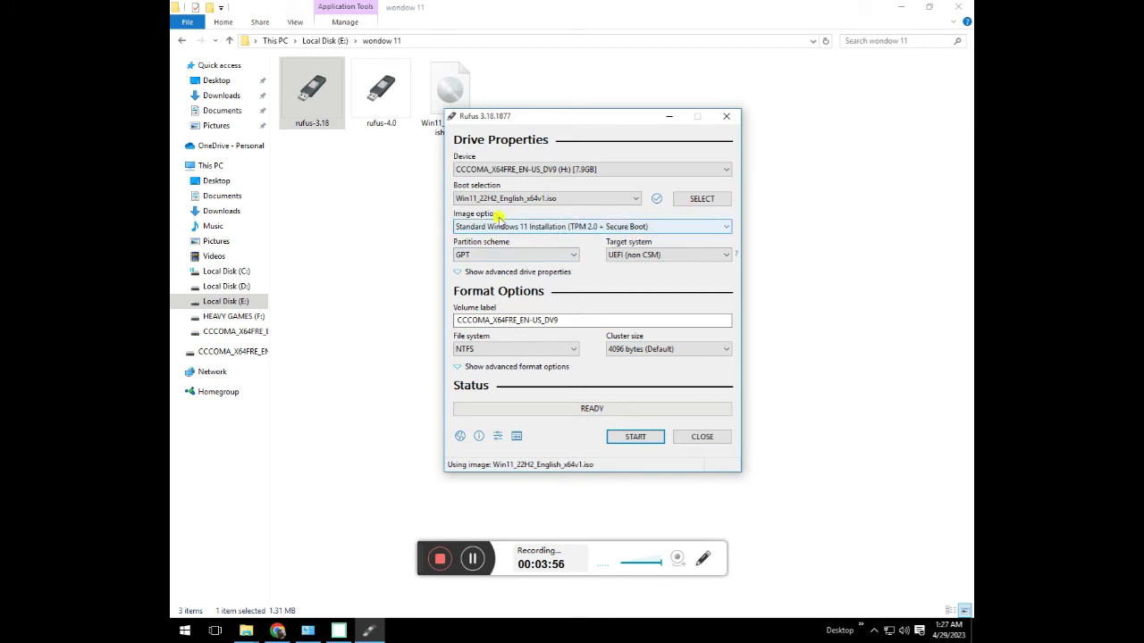
# Set the image option to Extended Windows 11 Installation (no TPM / no Secure Boot) and the partition scheme to MBR
pyautogui.click(500, 228)
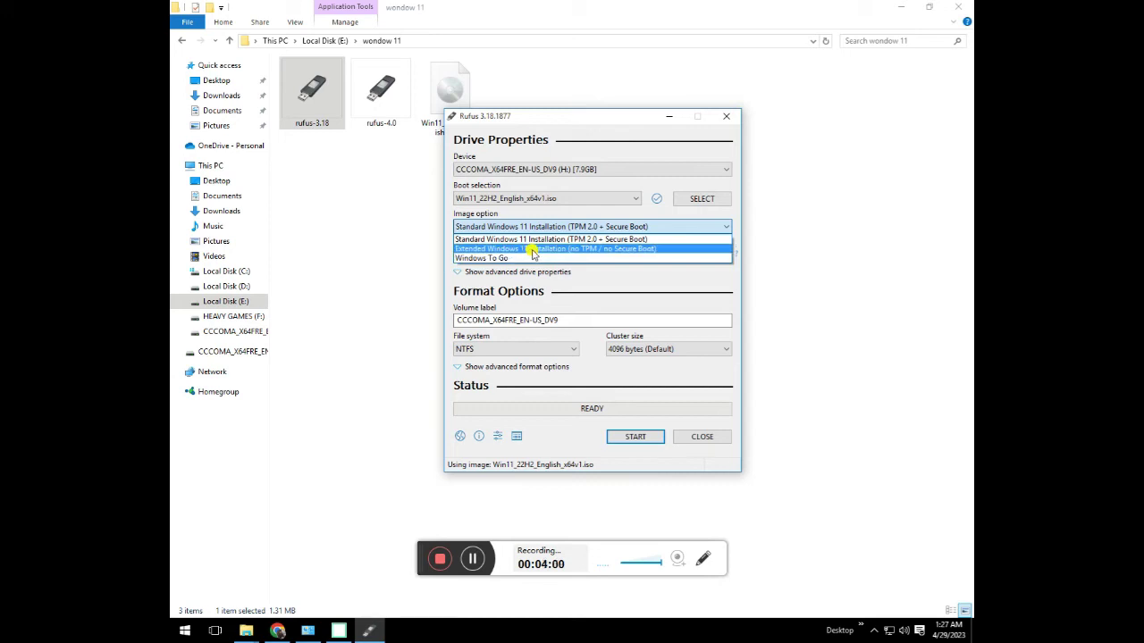
pyautogui.click(636, 250)
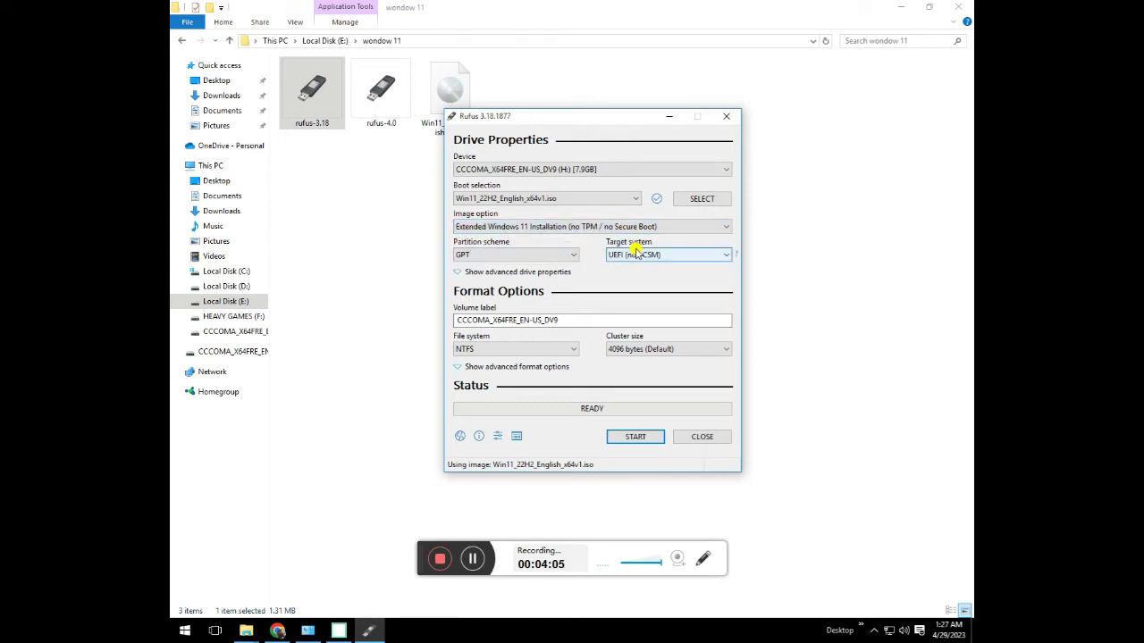
pyautogui.click(564, 254)
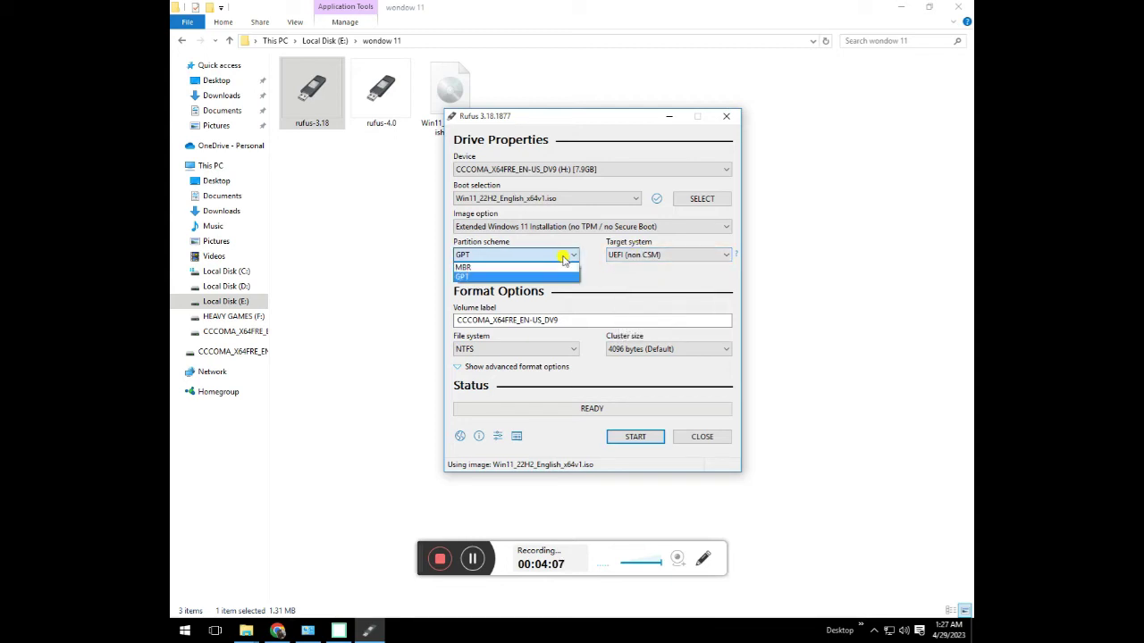
pyautogui.click(565, 255)
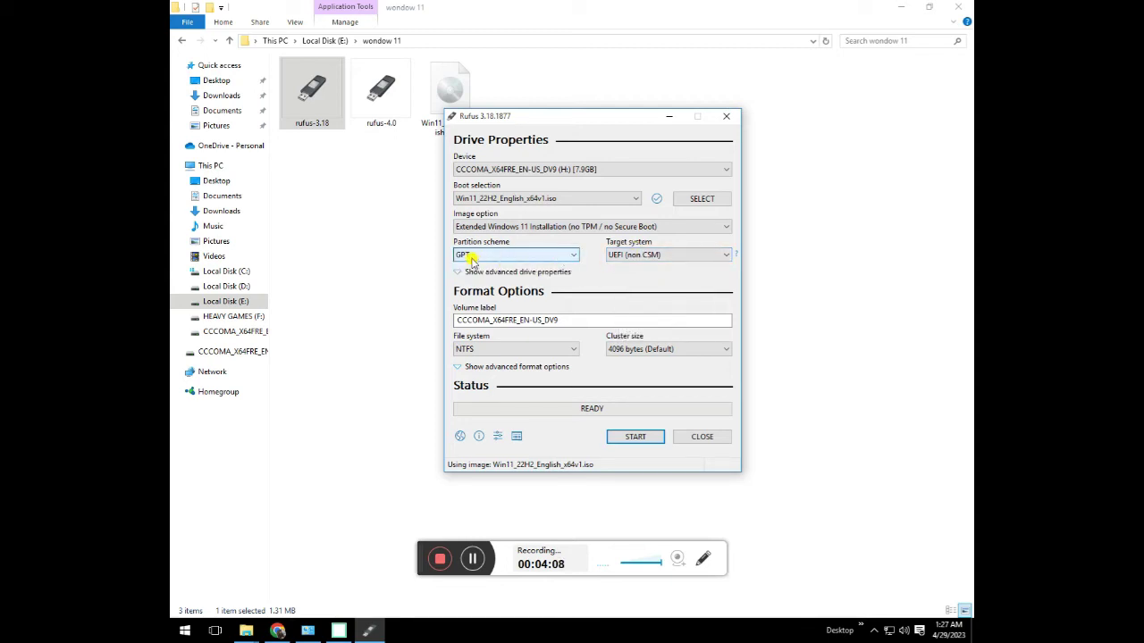
pyautogui.click(523, 259)
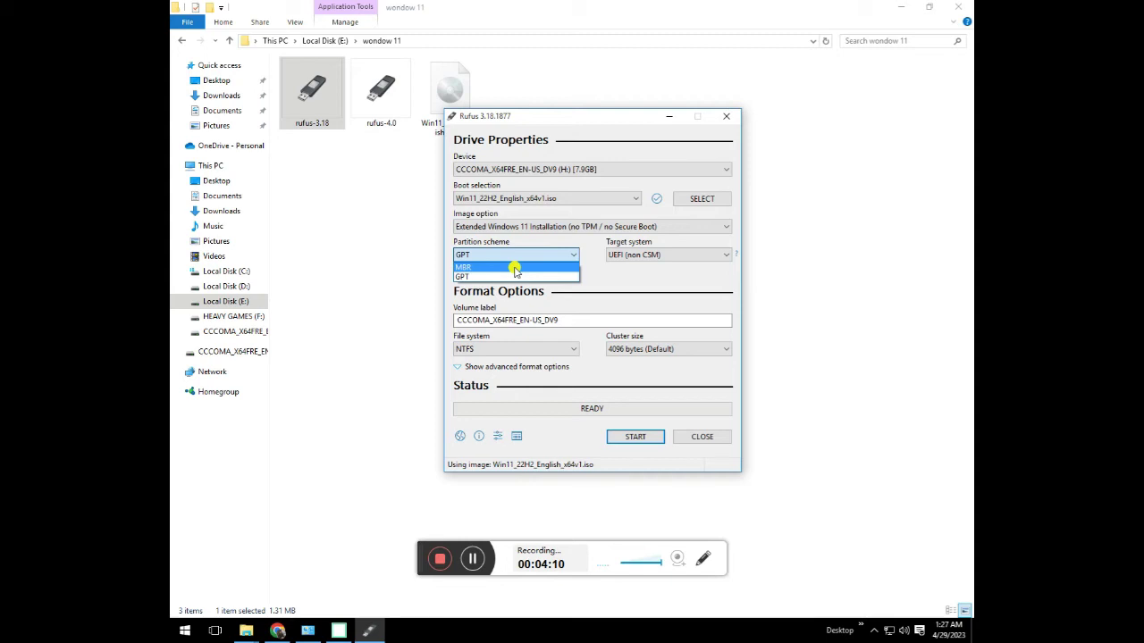
pyautogui.click(516, 268)
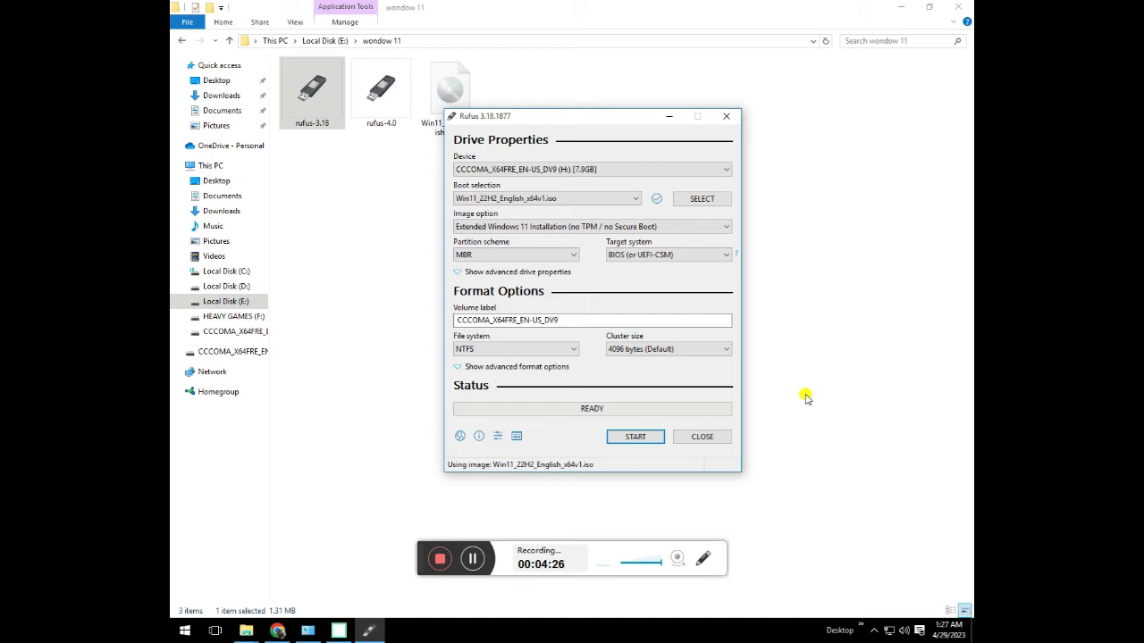
# Close Rufus and select the CCCOMA_X64FRE_EN-US_DV9 (H:) drive under This PC in File Explorer
pyautogui.click(693, 437)
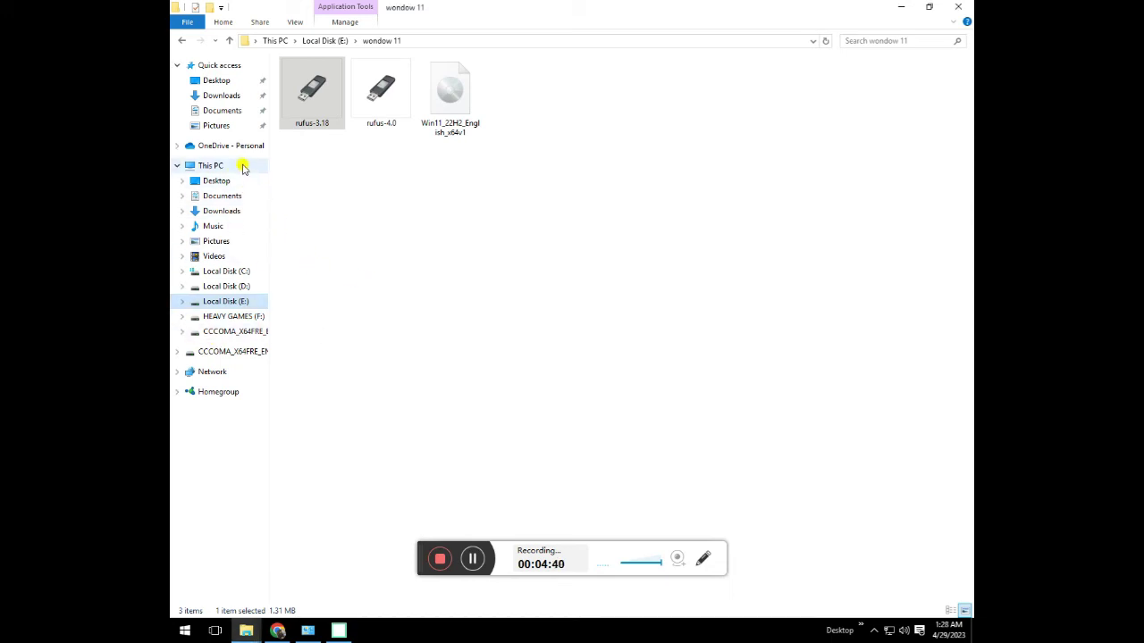
pyautogui.click(239, 167)
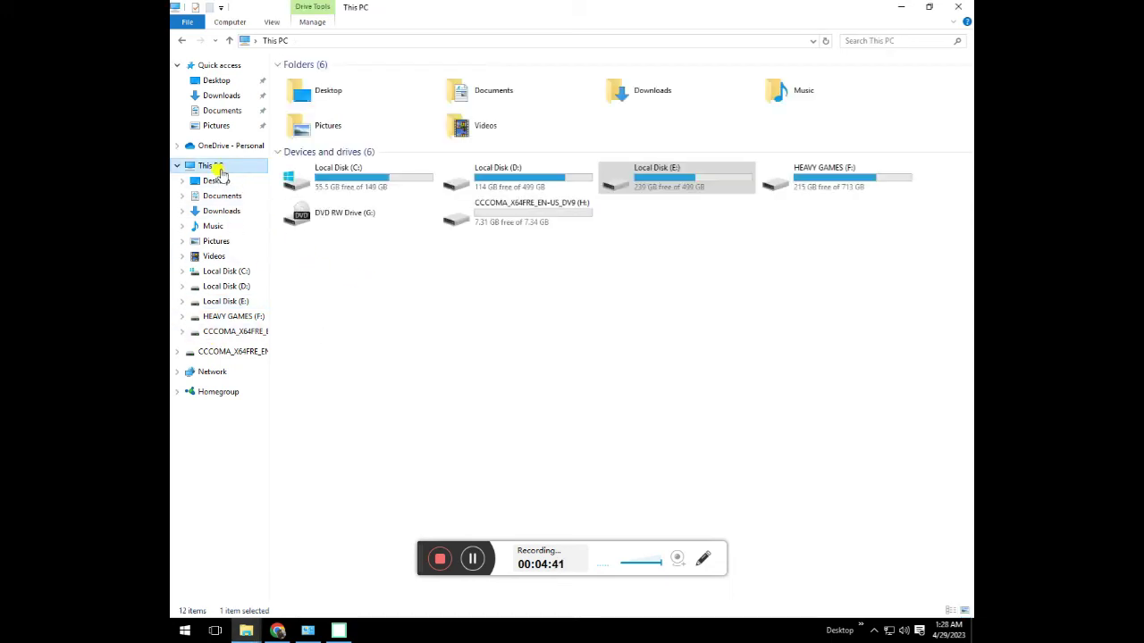
pyautogui.click(540, 220)
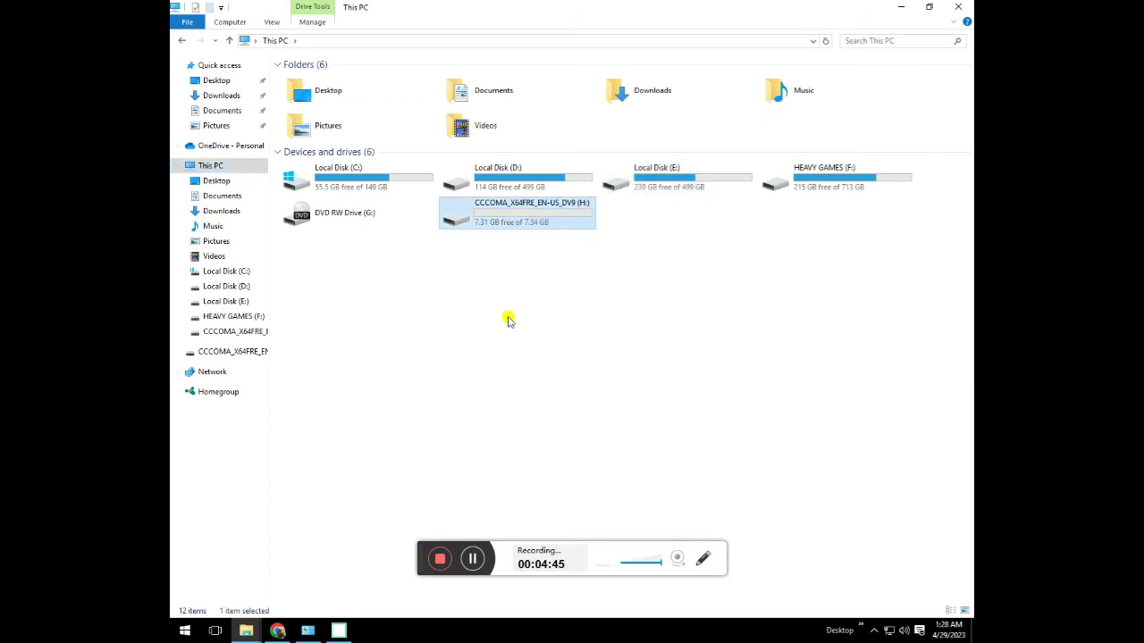
# Switch to Photo Viewer, examine the H: drive's free space in Screenshot (153).png, and return to File Explorer
pyautogui.hotkey('alt', 'Tab')
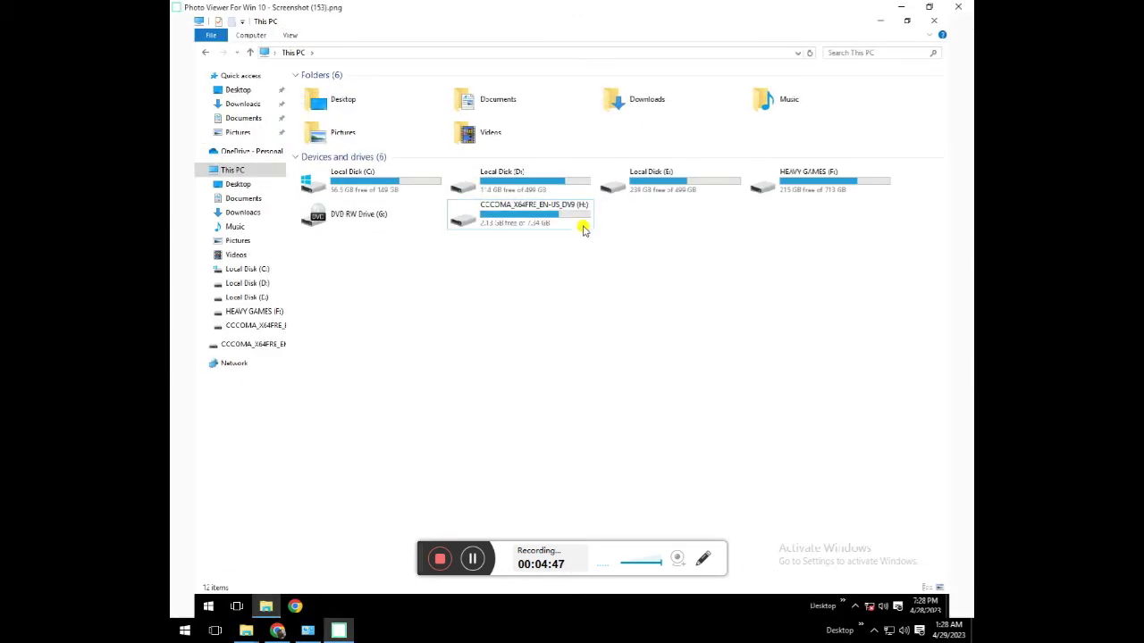
pyautogui.scroll(3, 583, 231)
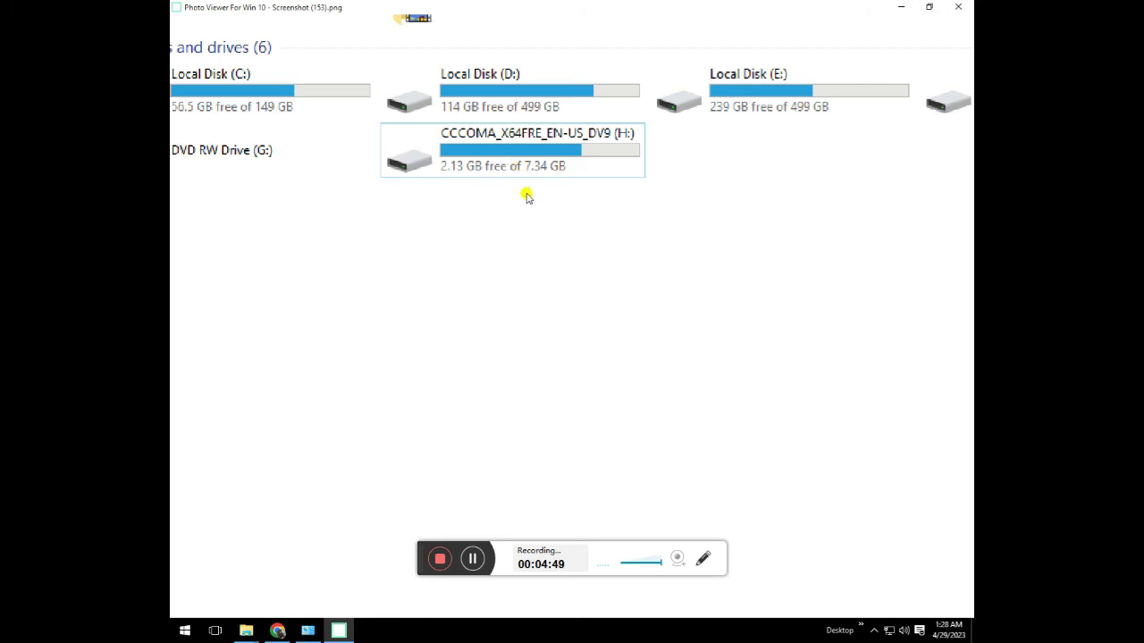
pyautogui.moveTo(527, 197); pyautogui.dragTo(528, 286)
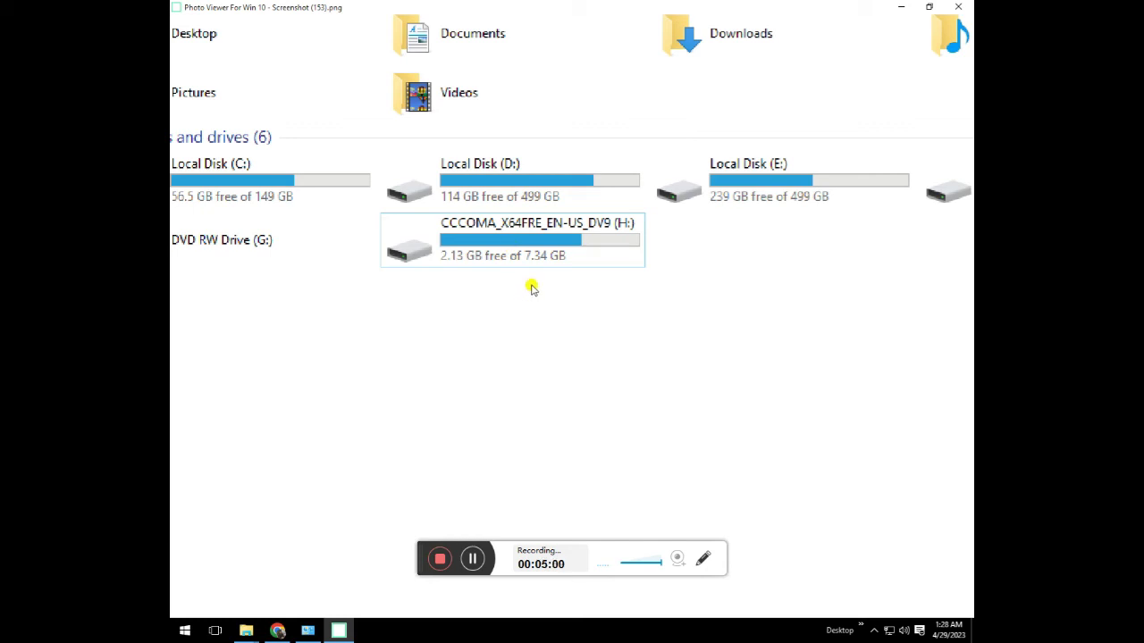
pyautogui.scroll(-3, 539, 277)
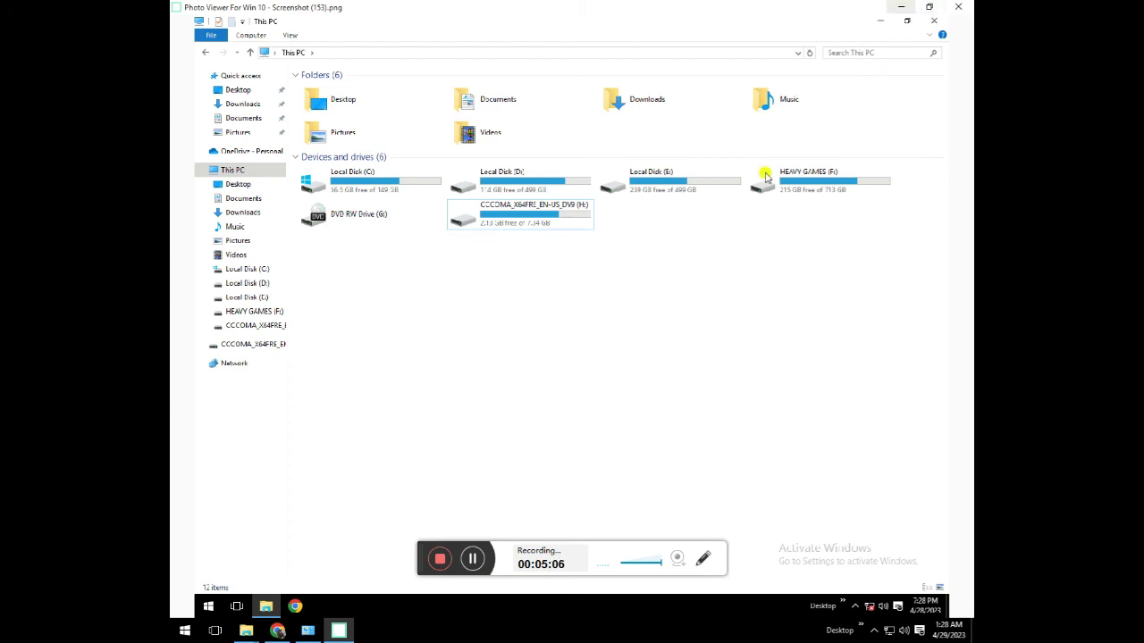
pyautogui.click(900, 6)
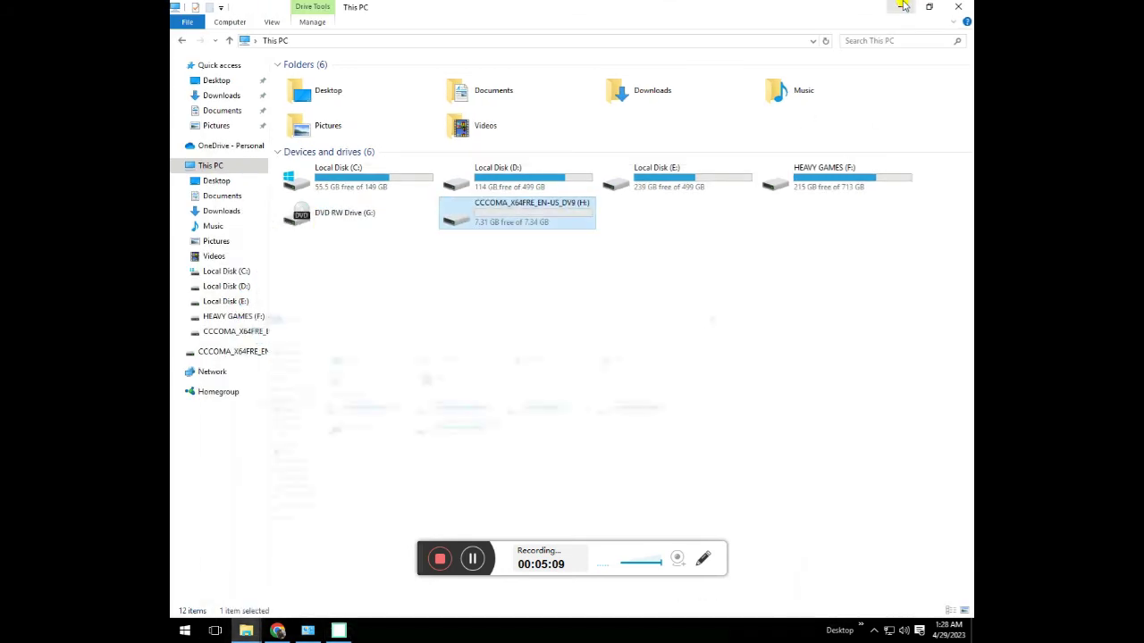
# Eject the CCCOMA_X64FRE_EN-US_DV9 (H:) USB drive, continuing even though it is in use
pyautogui.rightClick(488, 220)
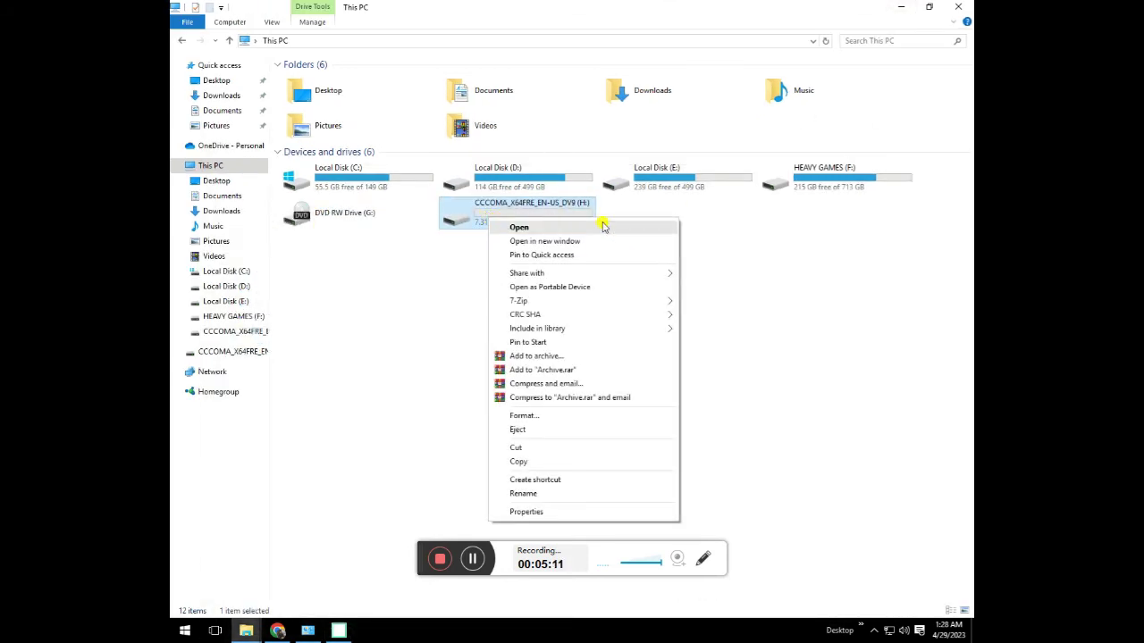
pyautogui.click(449, 217)
pyautogui.rightClick(471, 214)
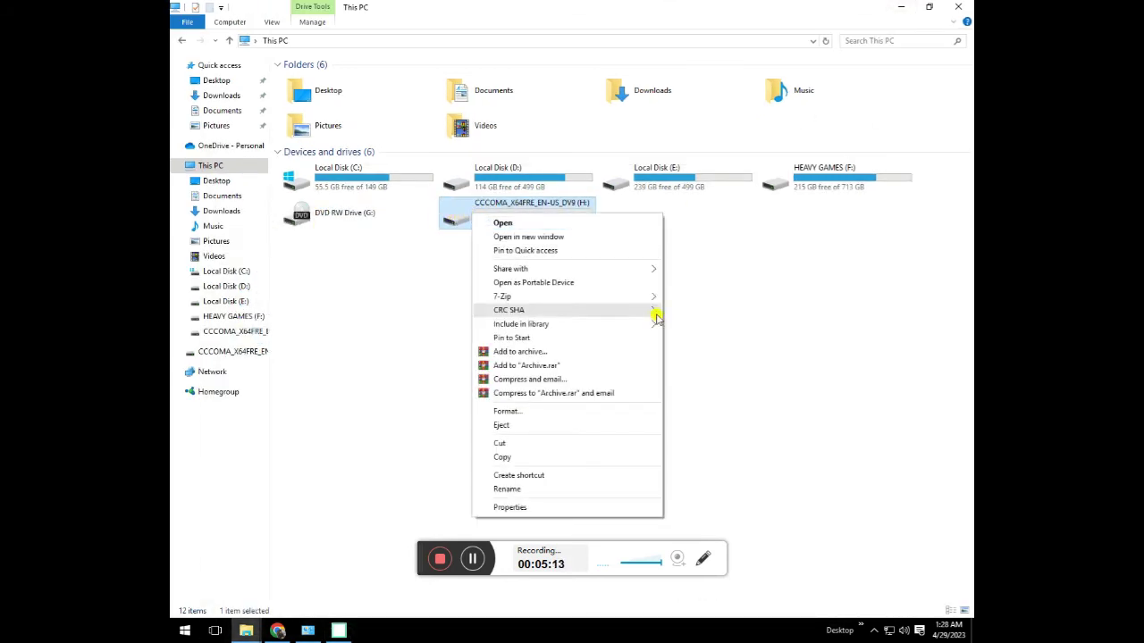
pyautogui.click(513, 426)
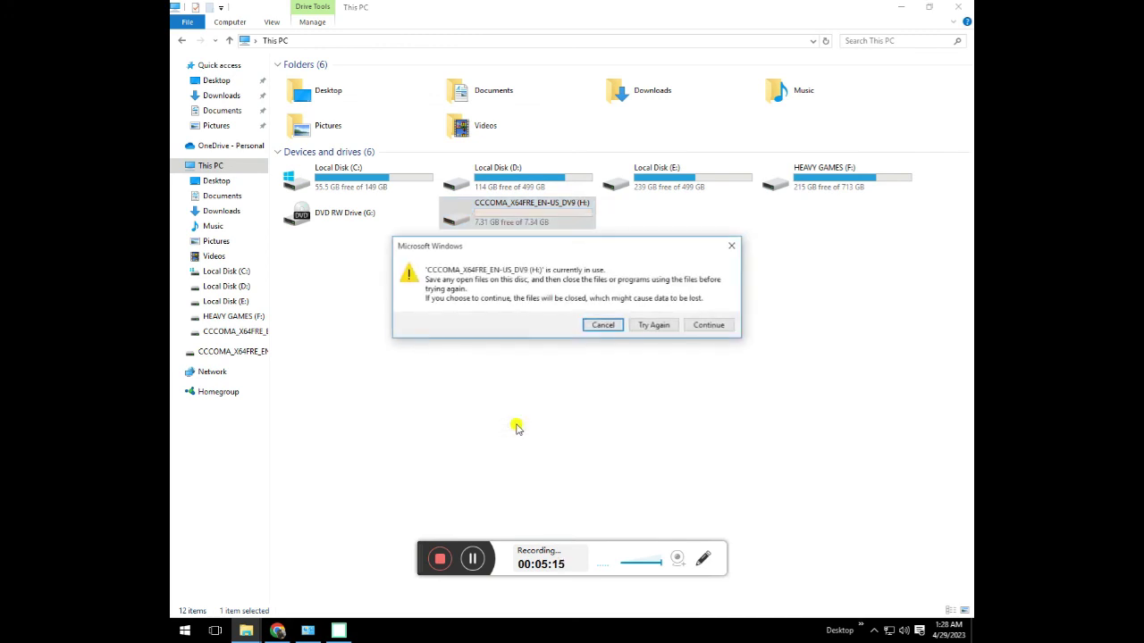
pyautogui.click(708, 325)
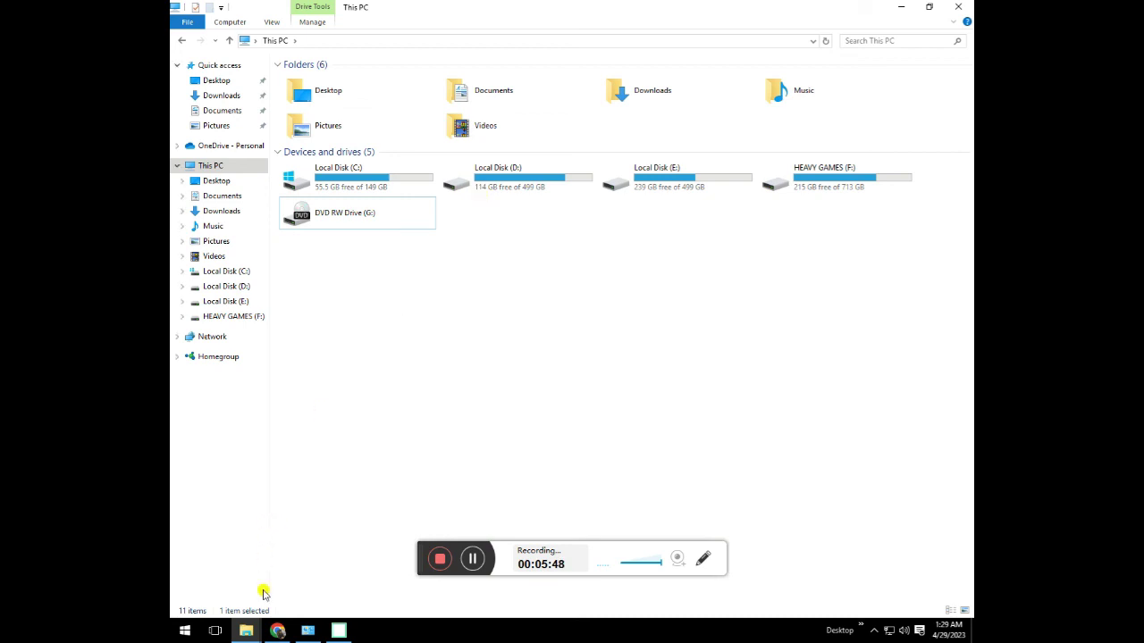
# Switch to Chrome, collapse the ad banner on the Rufus page and go back to the rufus download search results
pyautogui.click(277, 631)
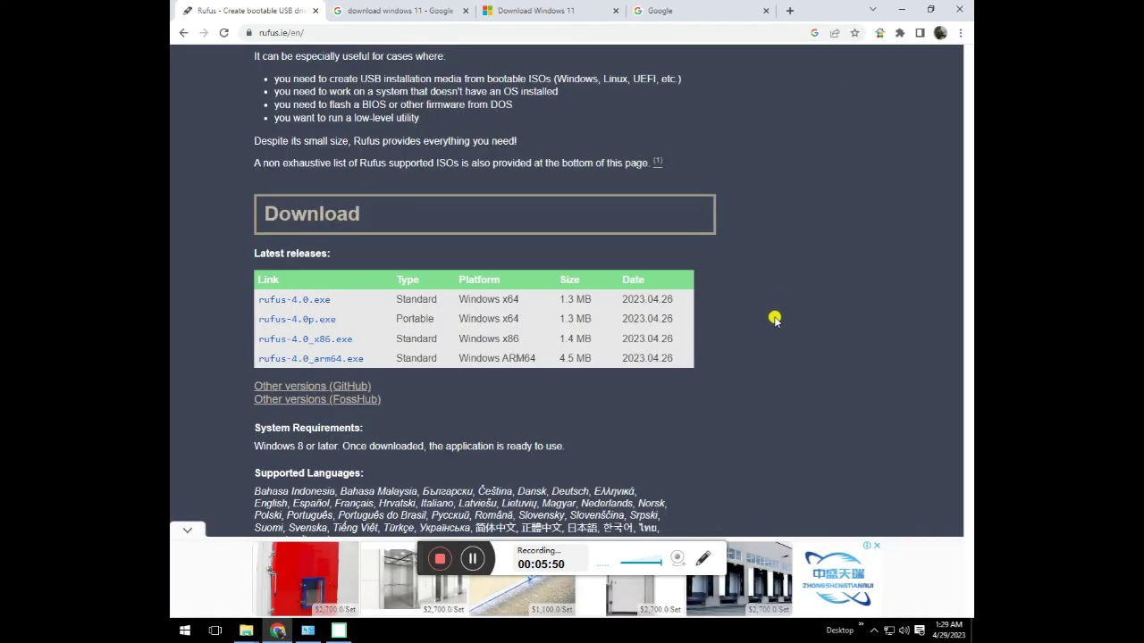
pyautogui.click(187, 530)
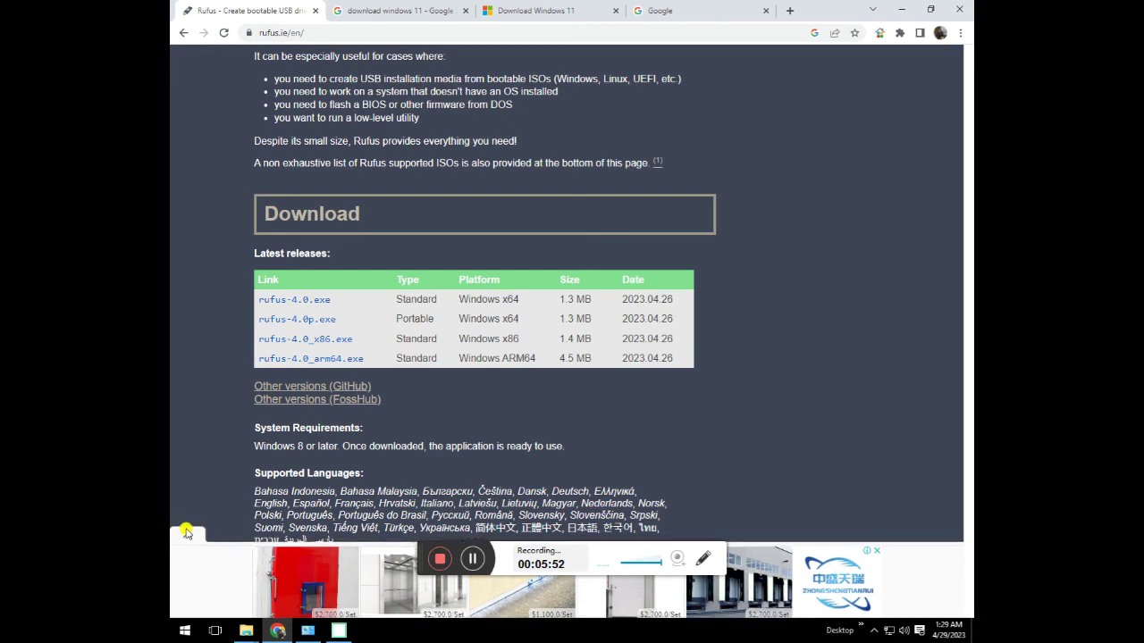
pyautogui.scroll(1, 853, 367)
pyautogui.scroll(10, 854, 367)
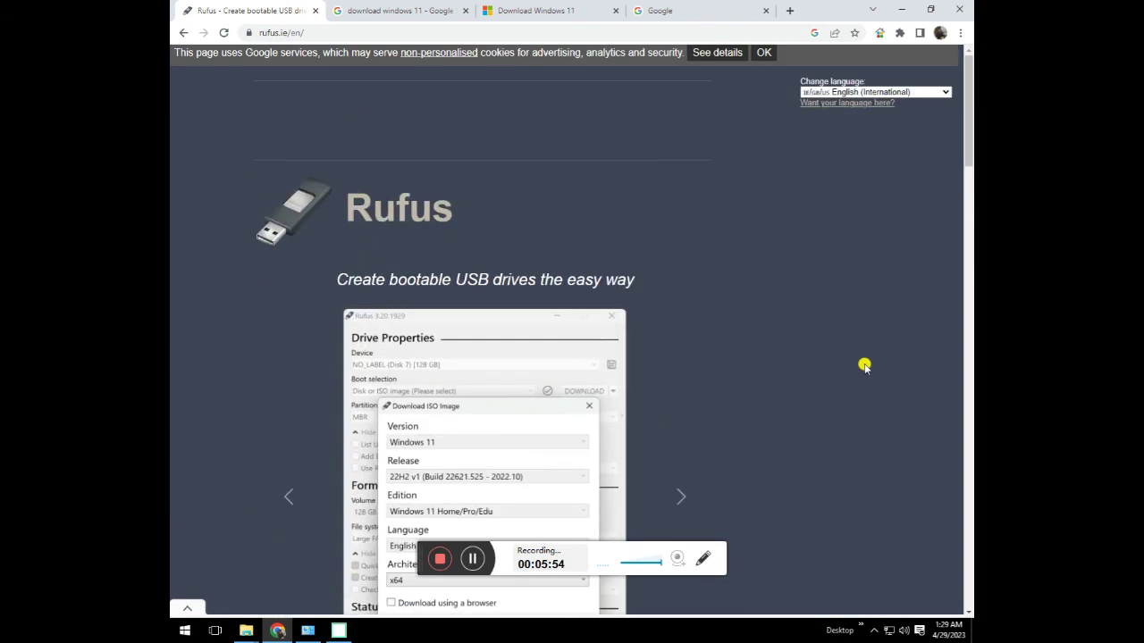
pyautogui.click(184, 33)
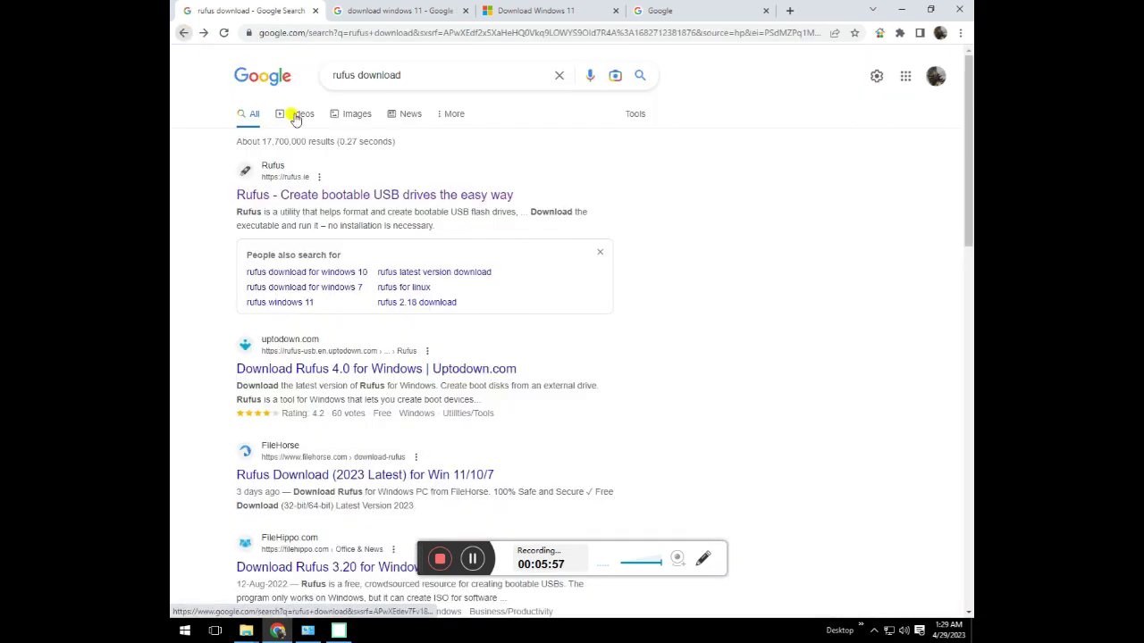